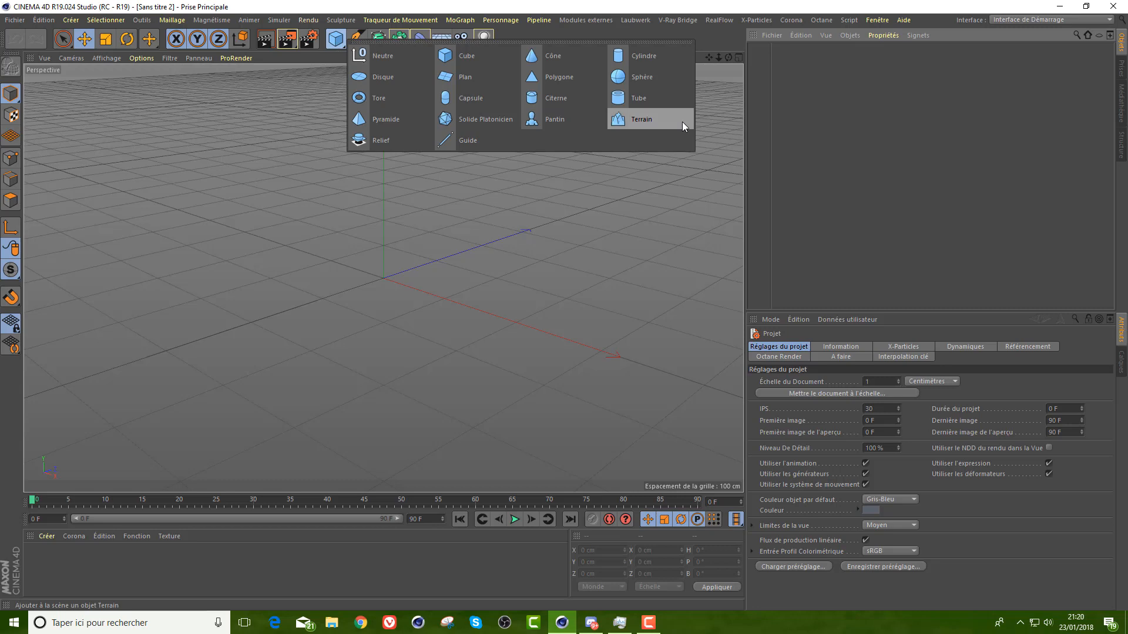
# - Add a Terrain primitive to the scene and display it with Gouraud shading plus lines
pyautogui.click(649, 118)
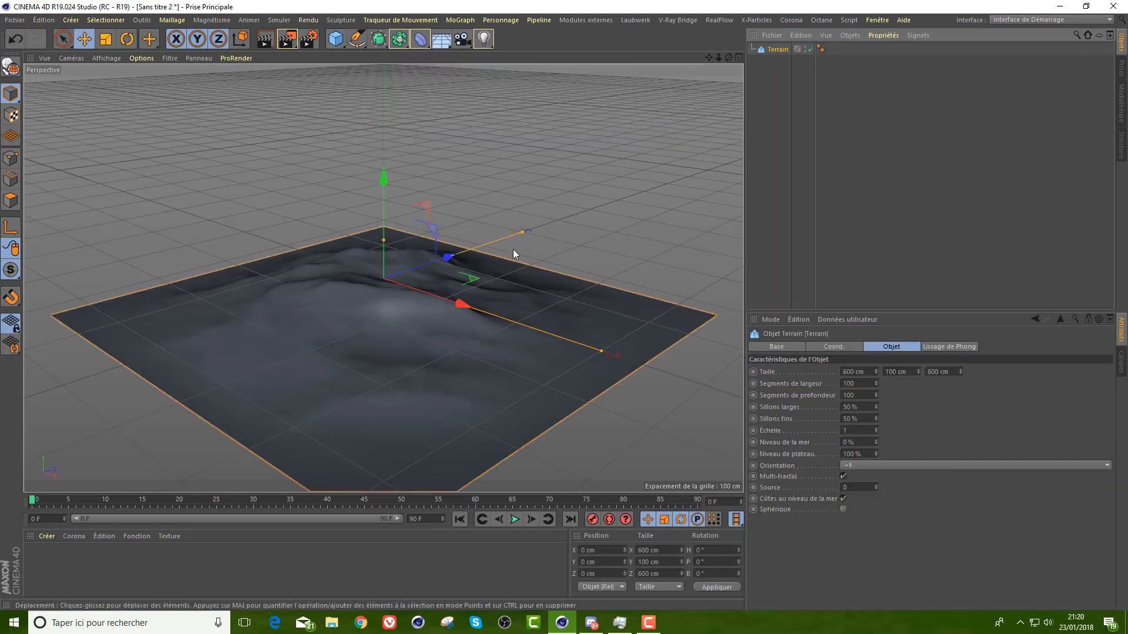
pyautogui.click(144, 61)
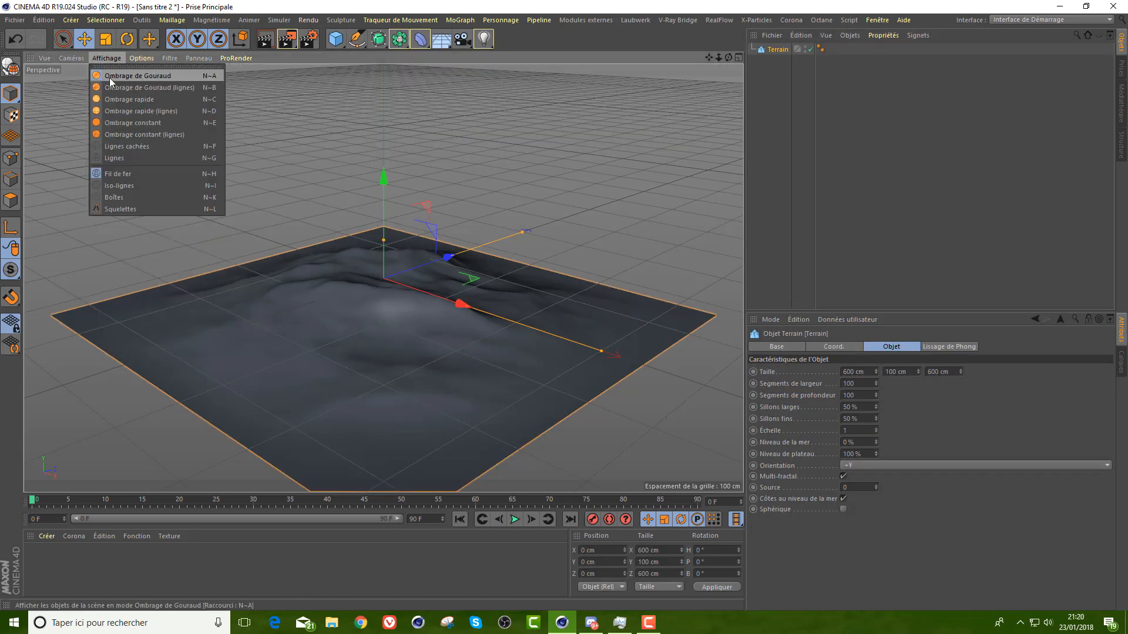
pyautogui.click(110, 90)
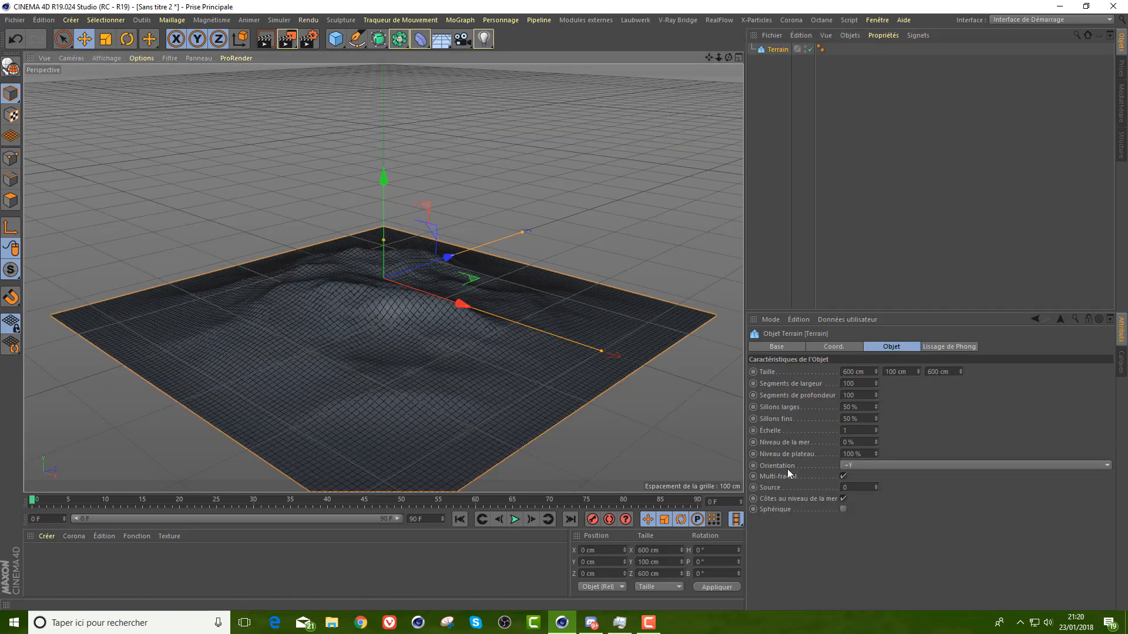
# - Set the terrain's width segments and depth segments to 300 each
pyautogui.doubleClick(863, 383)
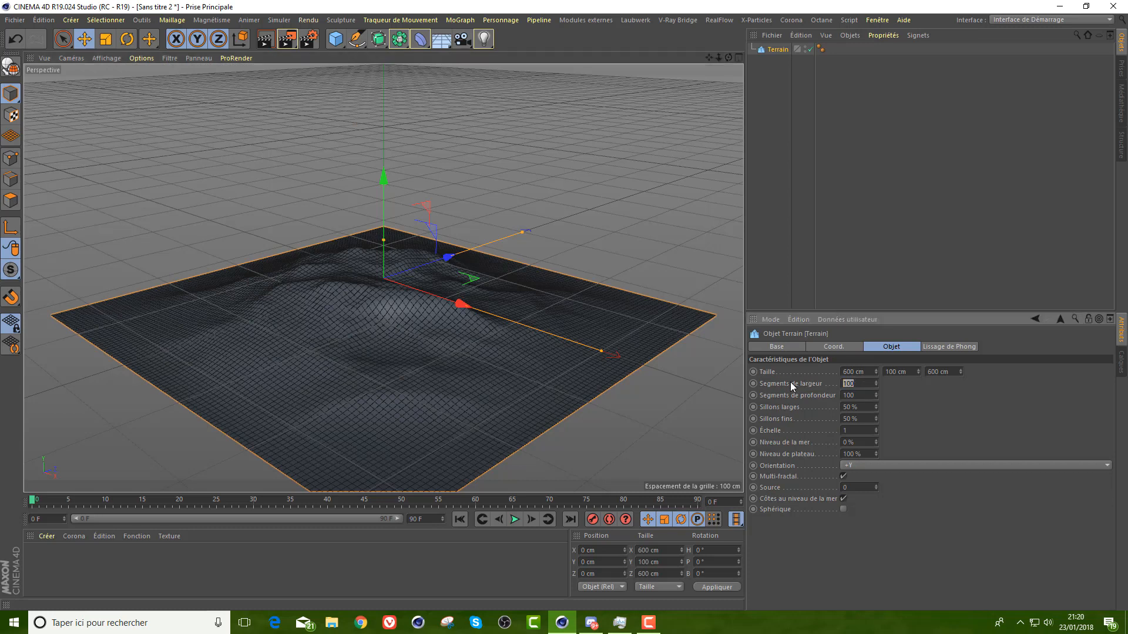
pyautogui.write('300')
pyautogui.press('Tab')
pyautogui.write('300')
pyautogui.press('Return')
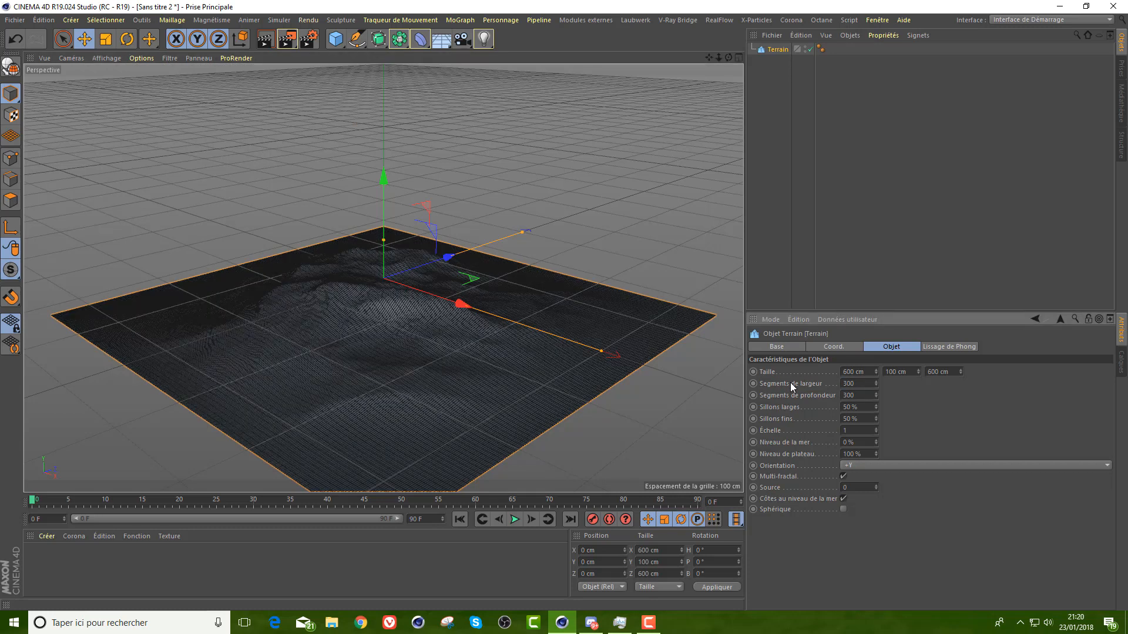
# - Raise the terrain's coarse furrows (Sillons larges) to 100% and set its width segments to 500
pyautogui.moveTo(863, 382); pyautogui.dragTo(722, 374)
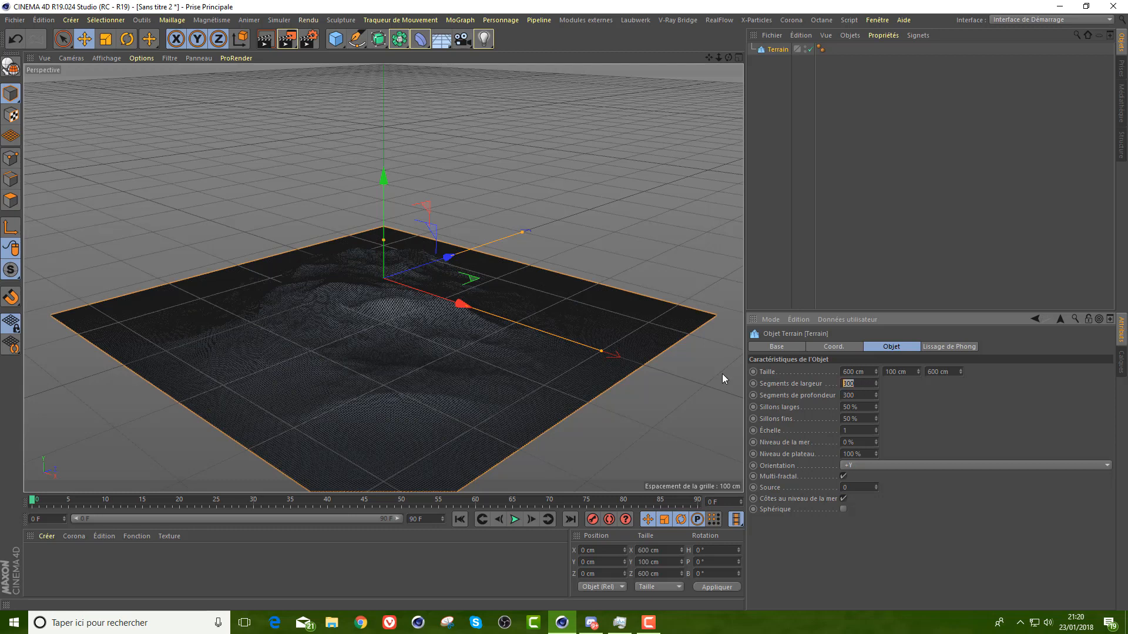
pyautogui.write('50')
pyautogui.press('Tab')
pyautogui.press('Tab')
pyautogui.write('500')
pyautogui.press('Return')
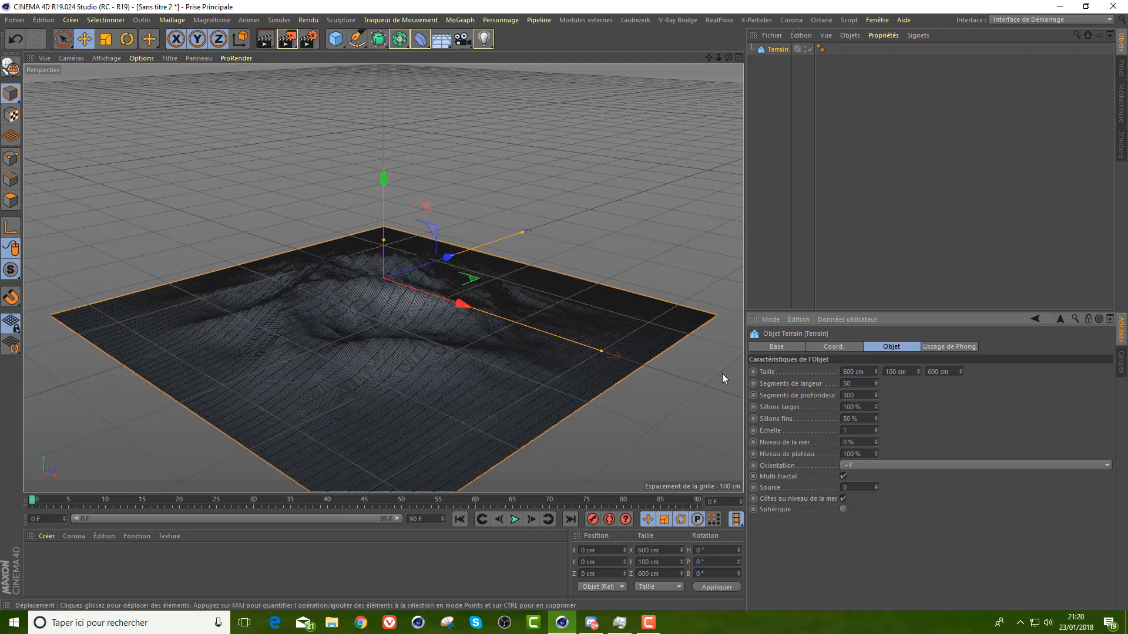
pyautogui.moveTo(864, 383); pyautogui.dragTo(729, 379)
pyautogui.write('500')
pyautogui.press('Return')
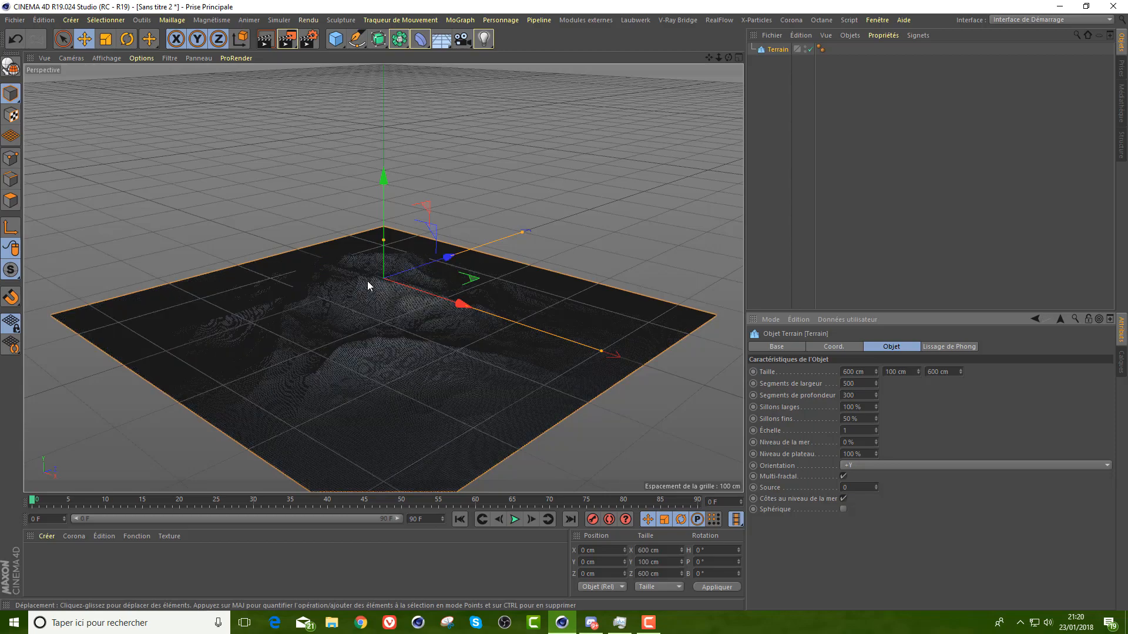
# - Display the terrain with Gouraud shading without lines and convert it to an editable polygon object
pyautogui.scroll(10, 417, 394)
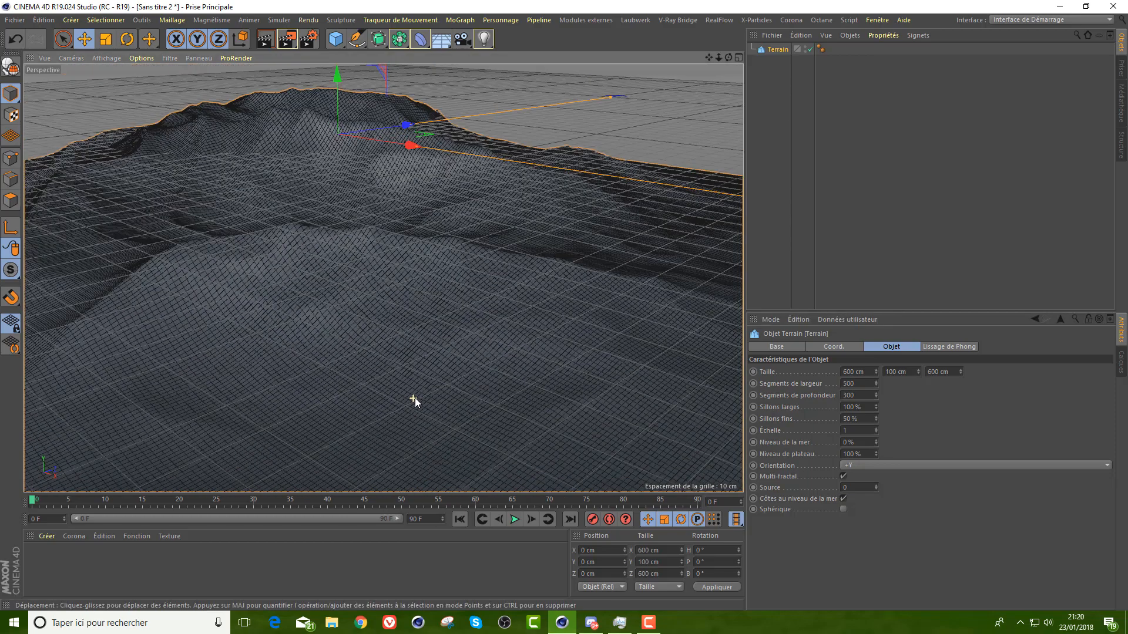
pyautogui.scroll(-10, 414, 397)
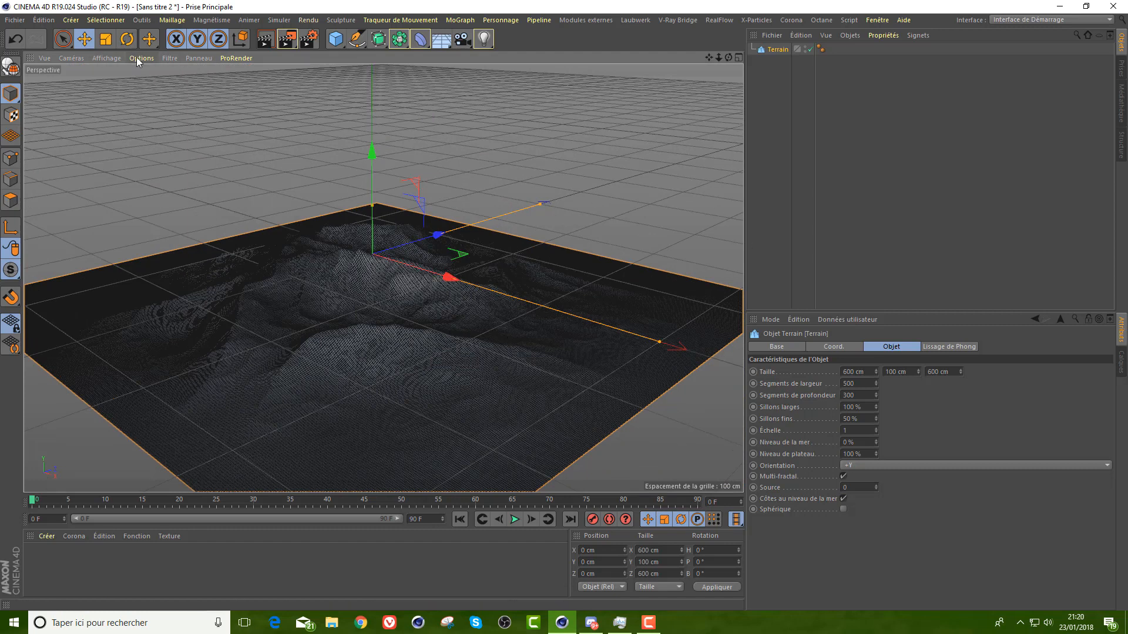
pyautogui.click(100, 59)
pyautogui.click(111, 70)
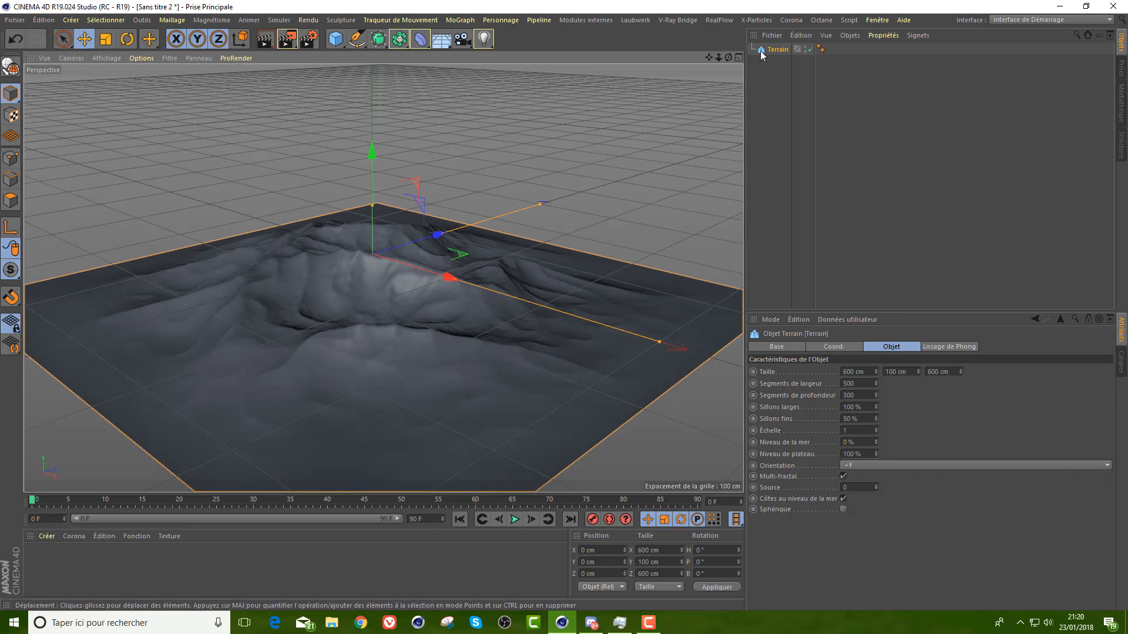
pyautogui.press('c')
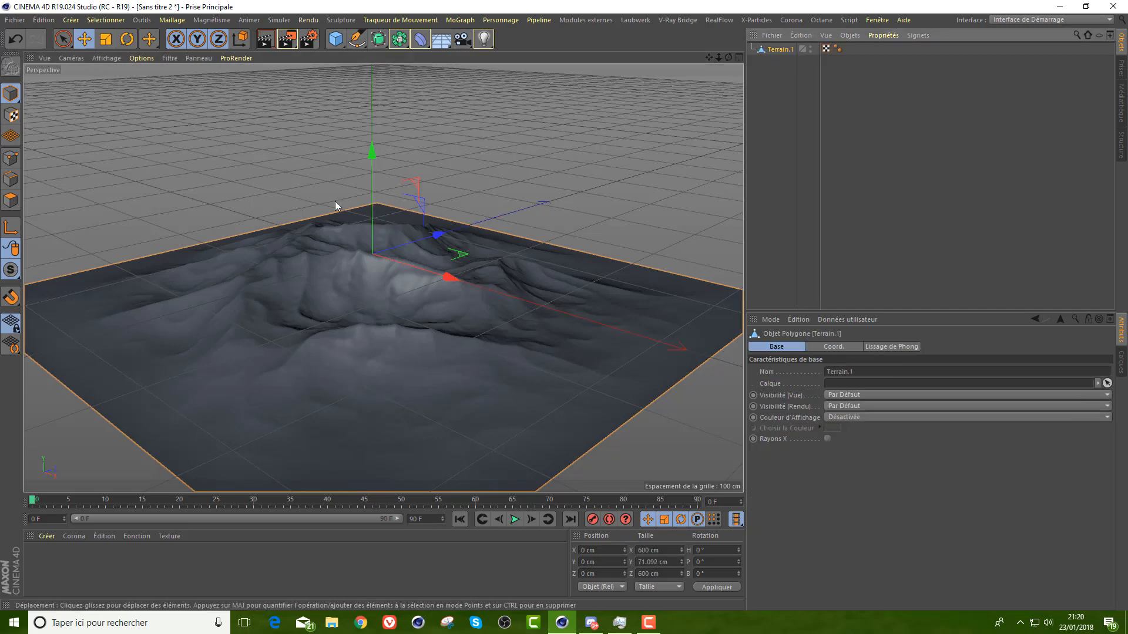
# - Create two new materials and make the colour of the Mat.1 material black with 0% lightness
pyautogui.moveTo(709, 58); pyautogui.dragTo(724, 101)
pyautogui.doubleClick(301, 572)
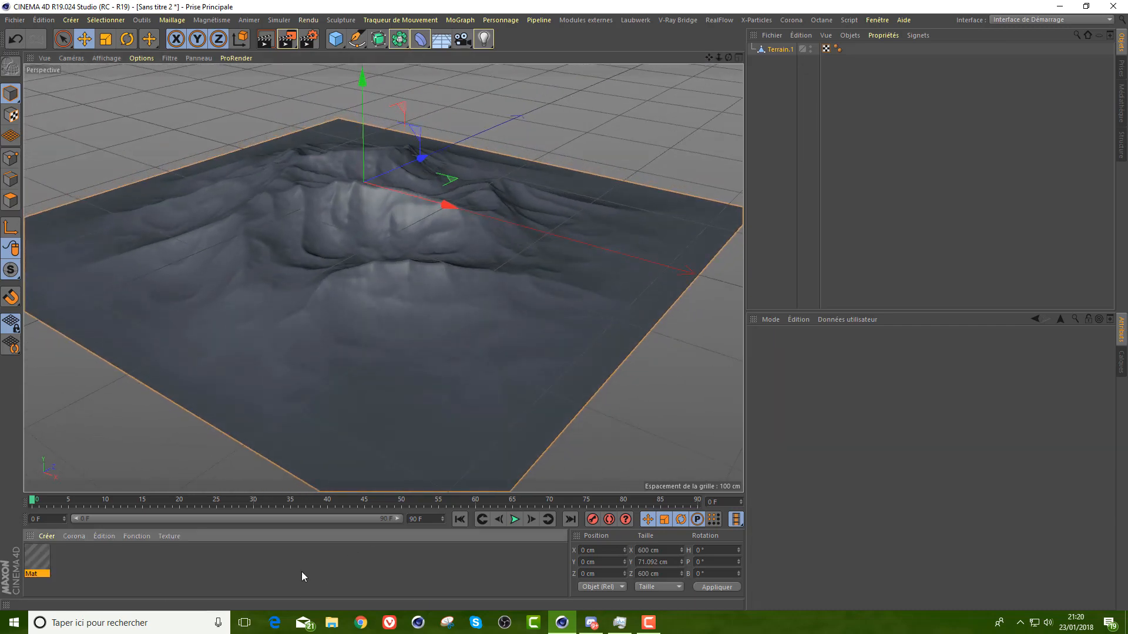
pyautogui.doubleClick(279, 572)
pyautogui.doubleClick(36, 556)
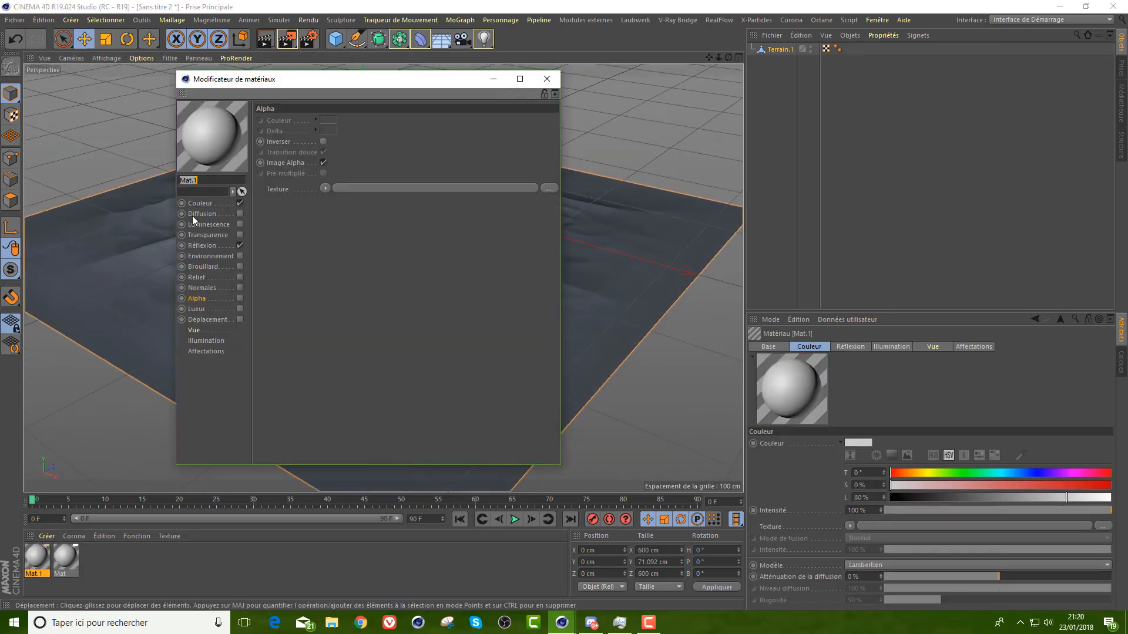
pyautogui.click(200, 204)
pyautogui.moveTo(453, 173); pyautogui.dragTo(357, 154)
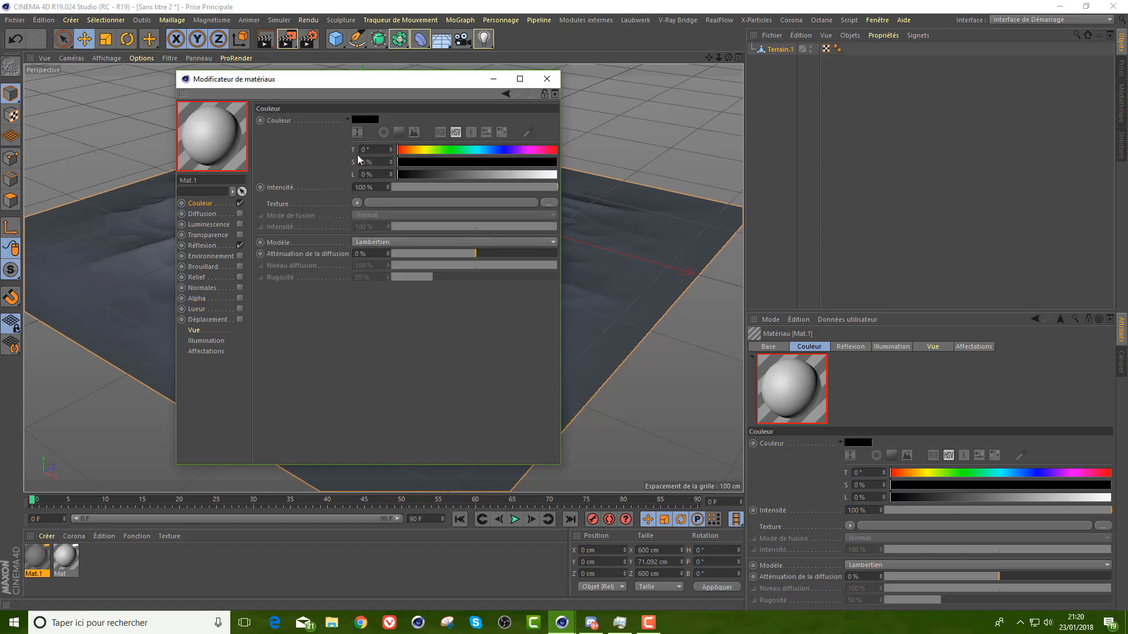
pyautogui.click(546, 78)
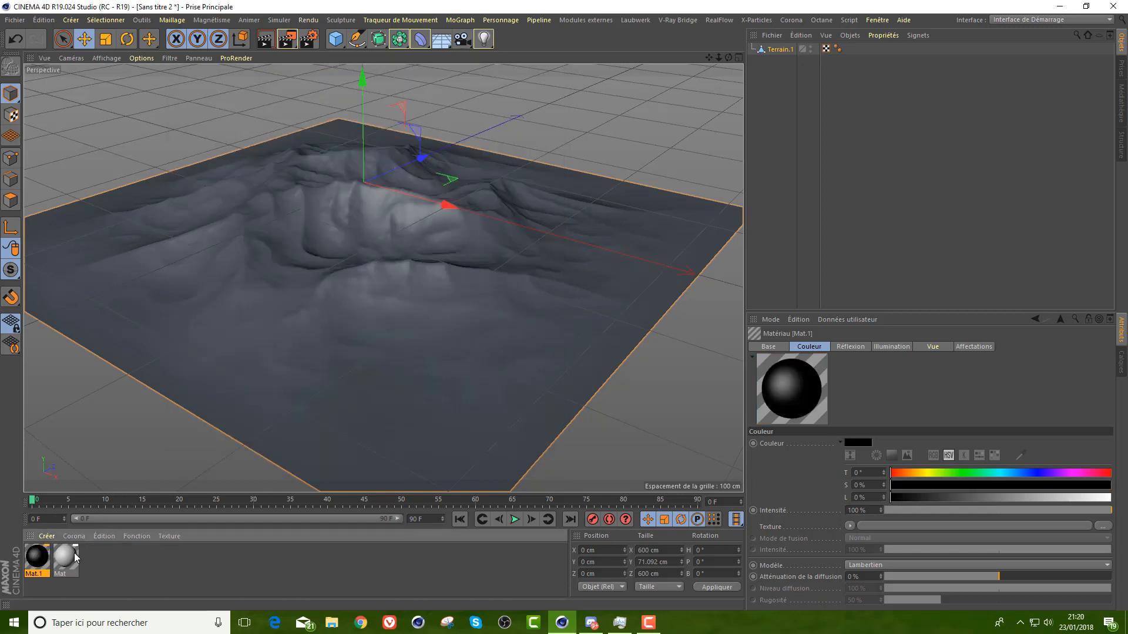
# - Apply the light grey Mat material to the terrain, followed by the black Mat.1 material
pyautogui.moveTo(69, 562); pyautogui.dragTo(788, 49)
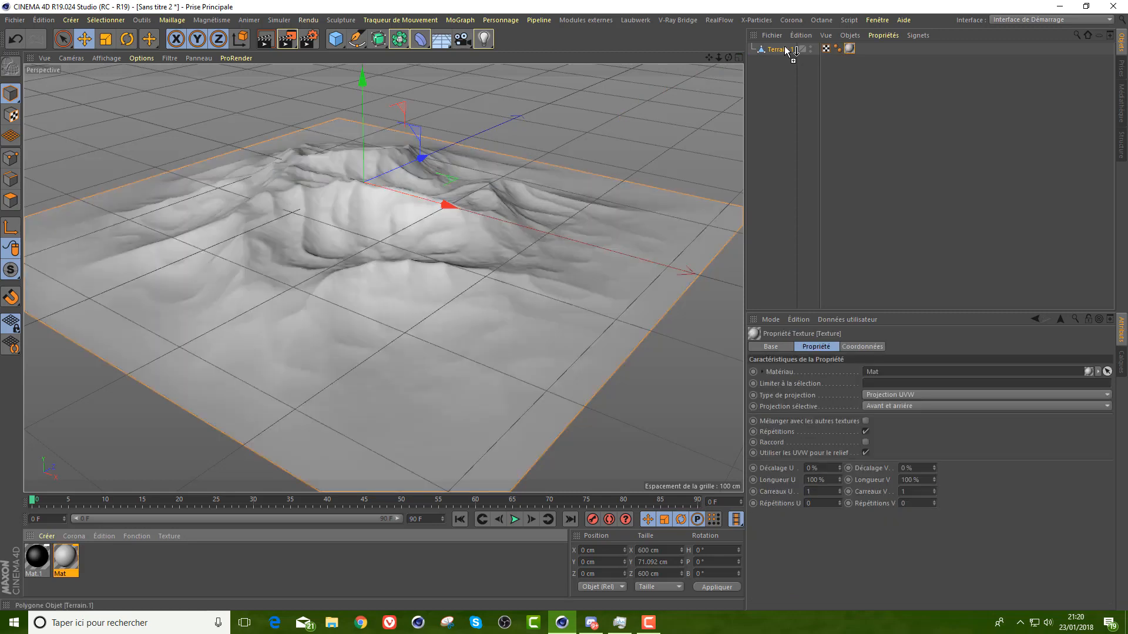
pyautogui.moveTo(35, 560); pyautogui.dragTo(784, 52)
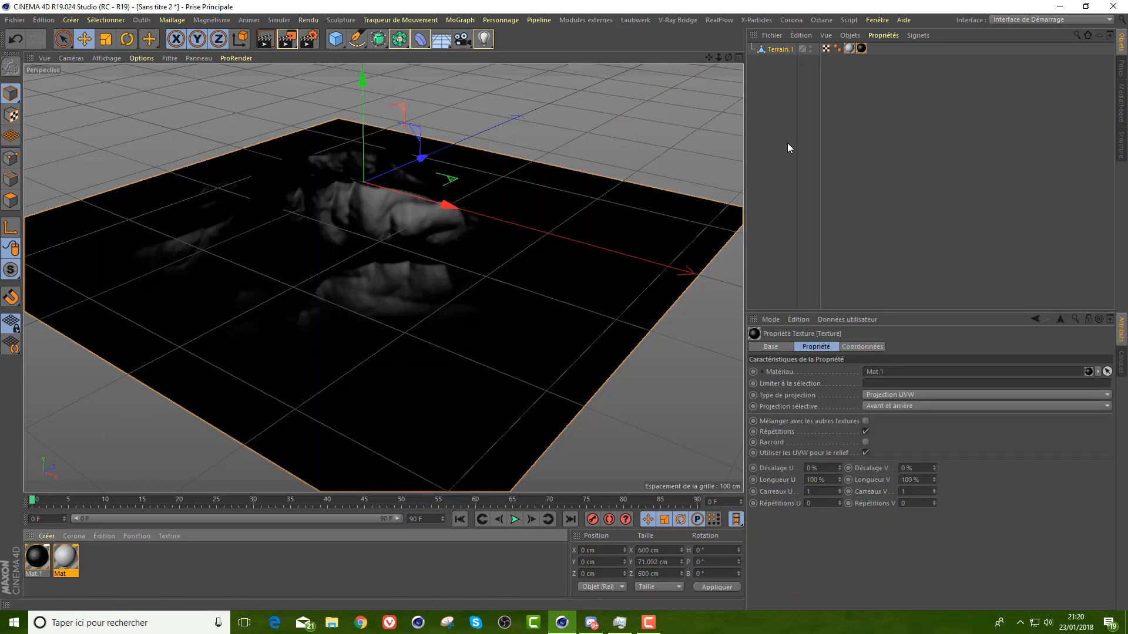
# - Select all points of the terrain and define a vertex influence map with a value of 0%
pyautogui.click(758, 49)
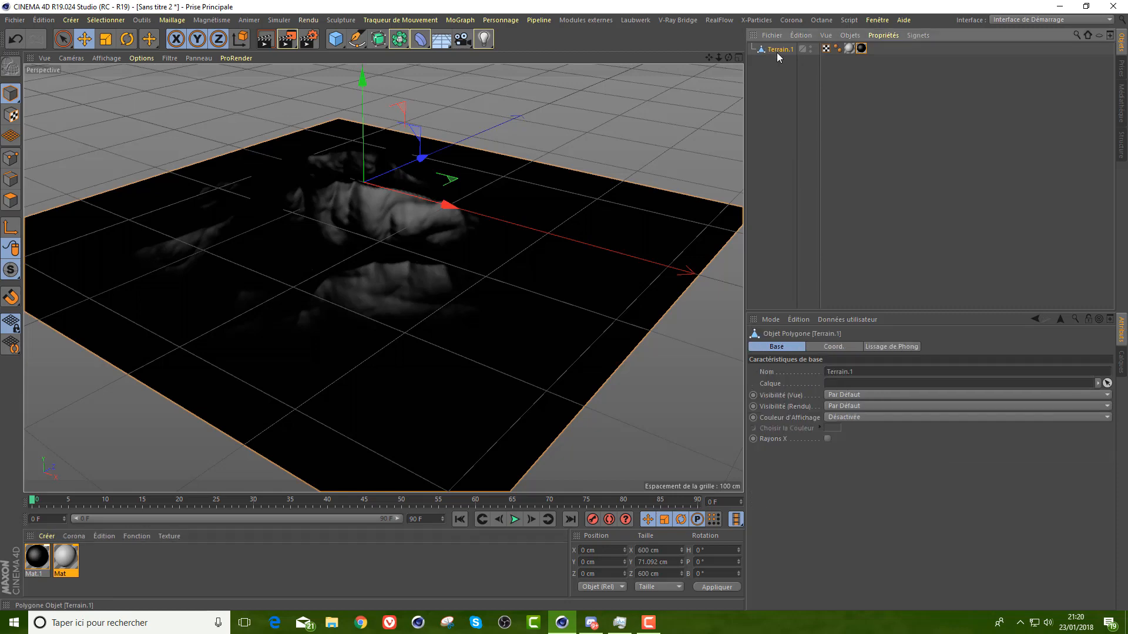
pyautogui.click(10, 158)
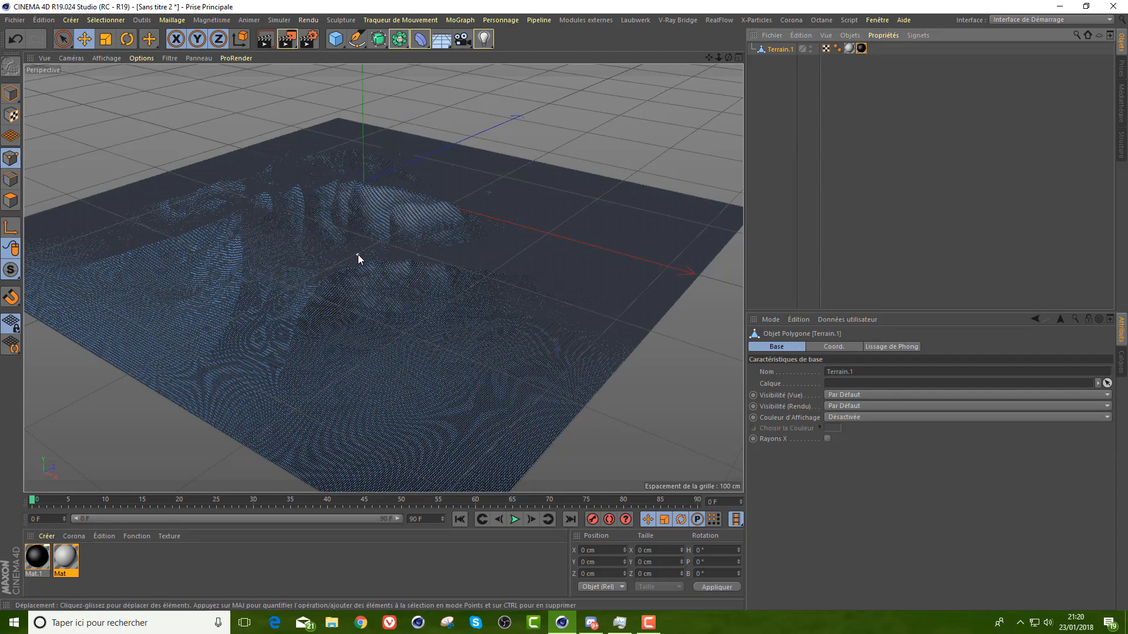
pyautogui.hotkey('ctrl', 'a')
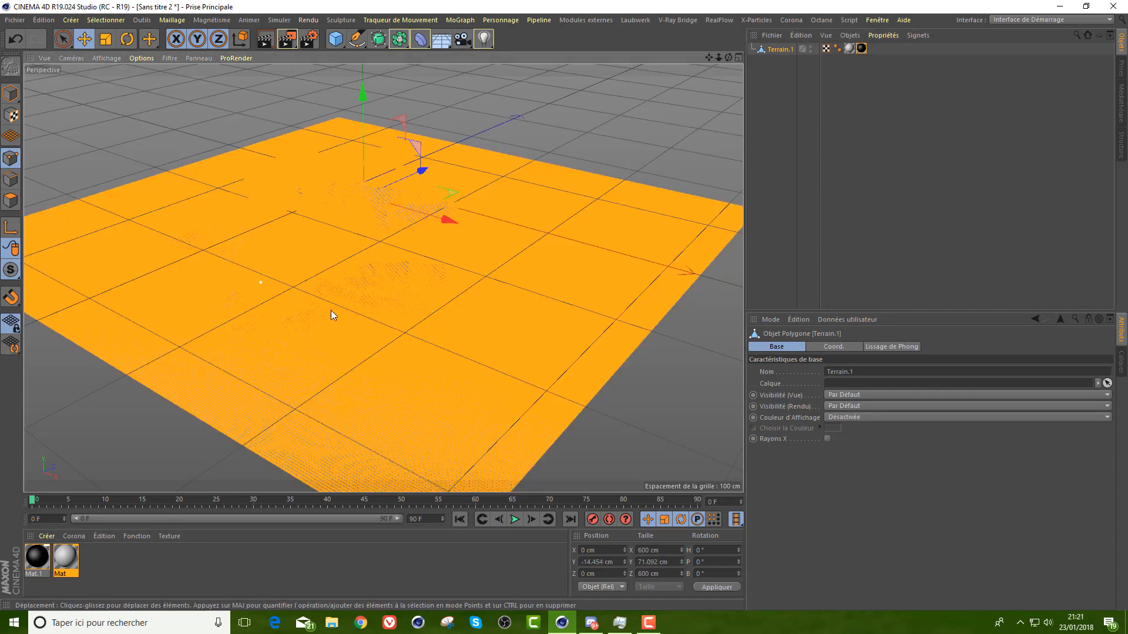
pyautogui.click(106, 20)
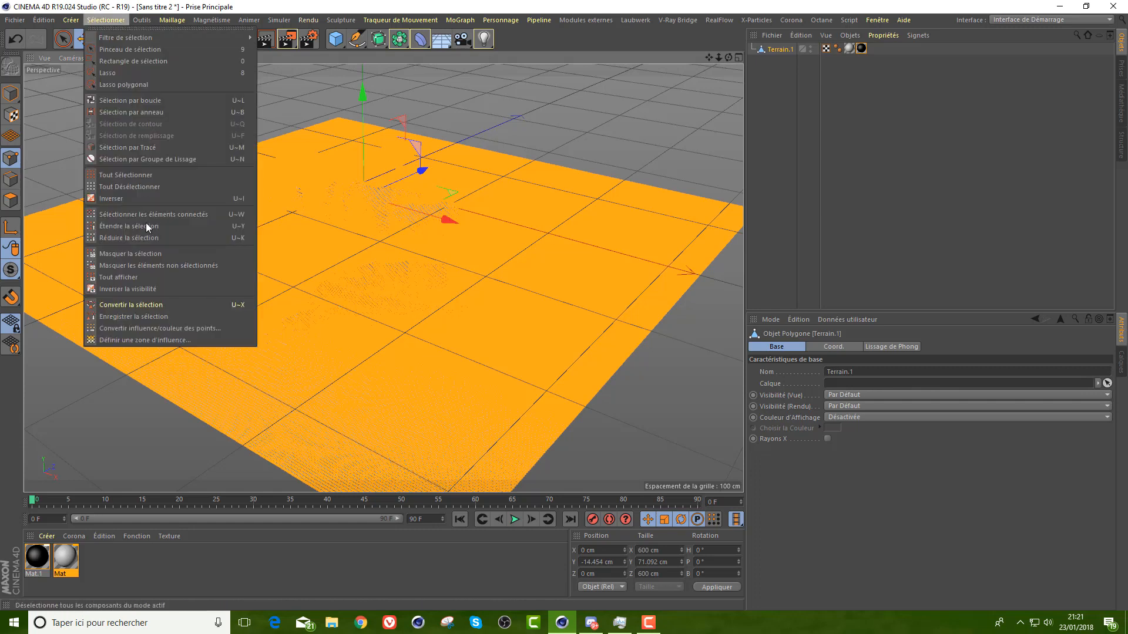
pyautogui.click(146, 341)
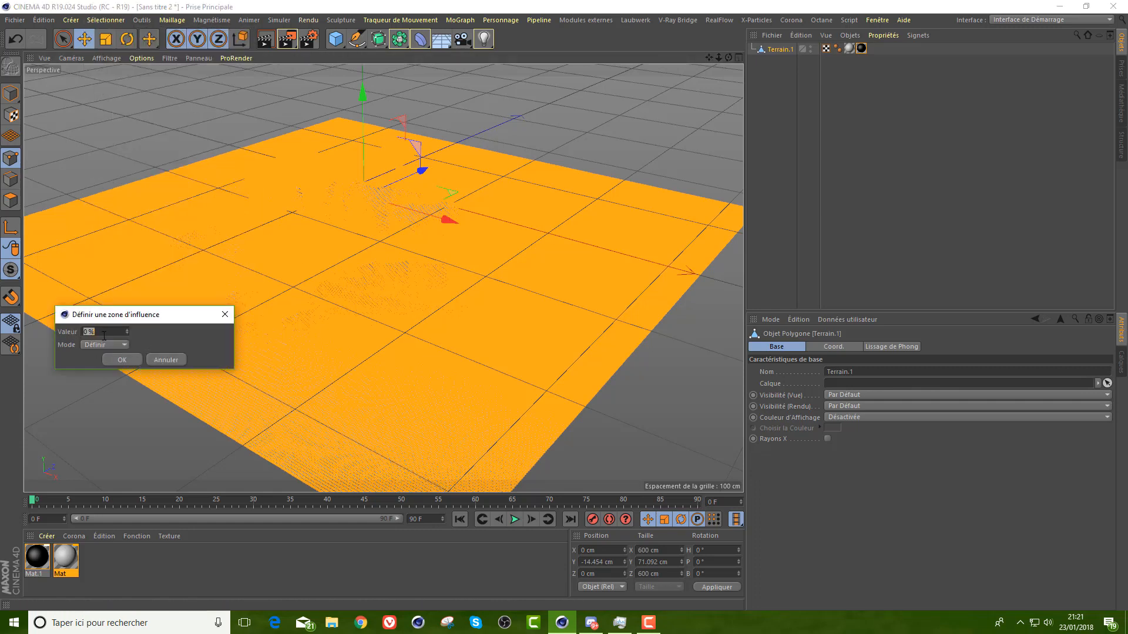
pyautogui.click(122, 359)
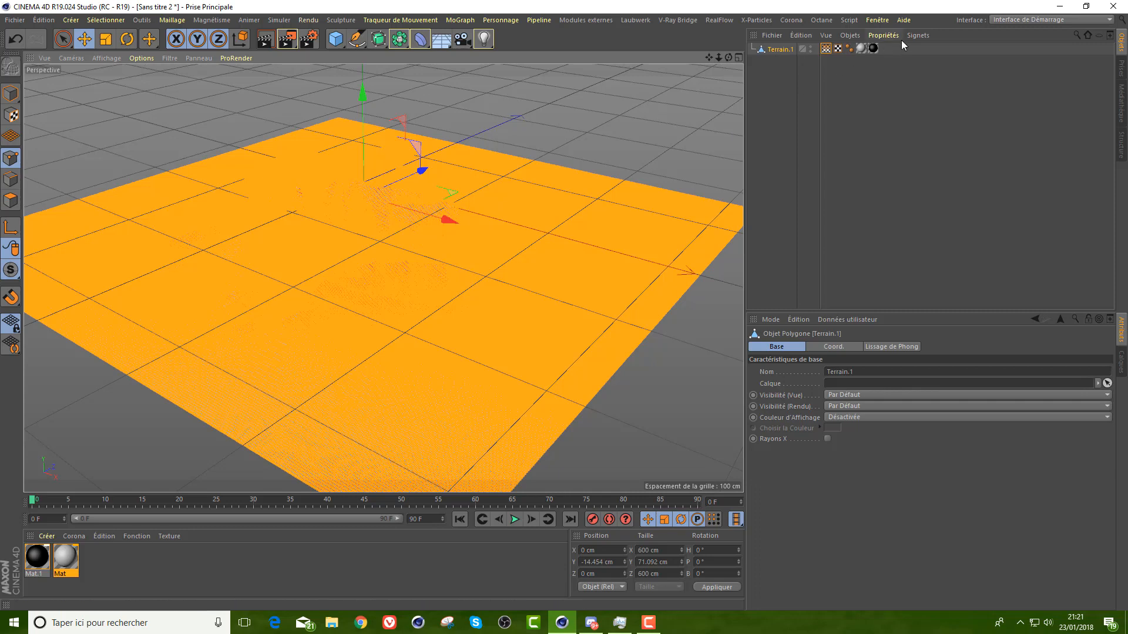
# - Disable Reflection on the black Mat.1 material and enable its Alpha channel with the Influence des points effect as texture
pyautogui.doubleClick(38, 558)
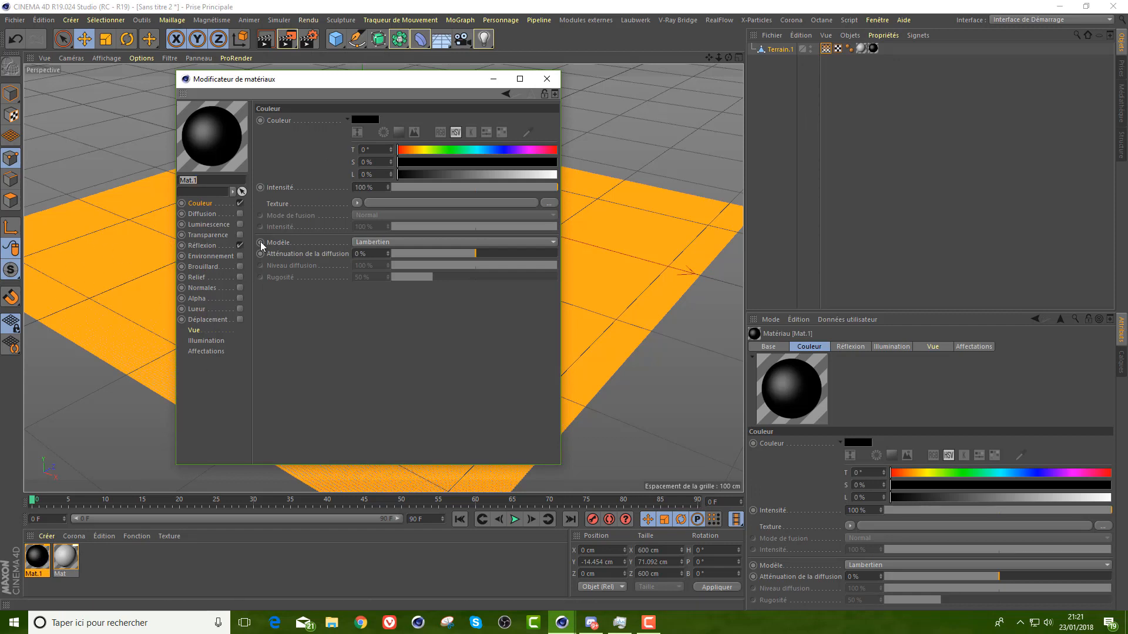
pyautogui.click(240, 245)
pyautogui.click(240, 298)
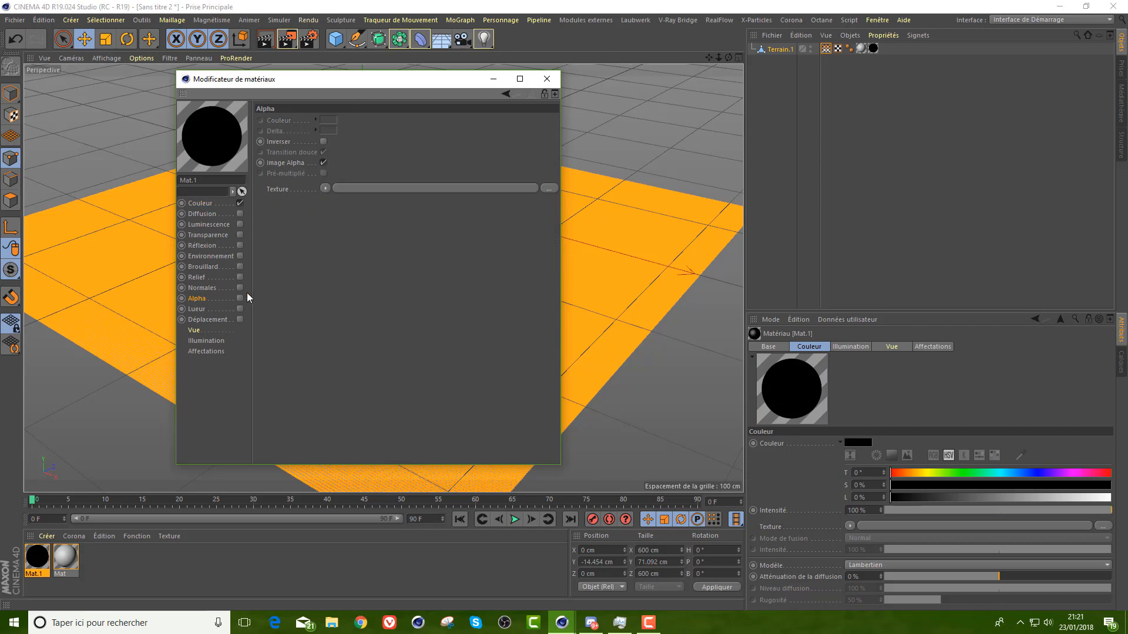
pyautogui.click(325, 189)
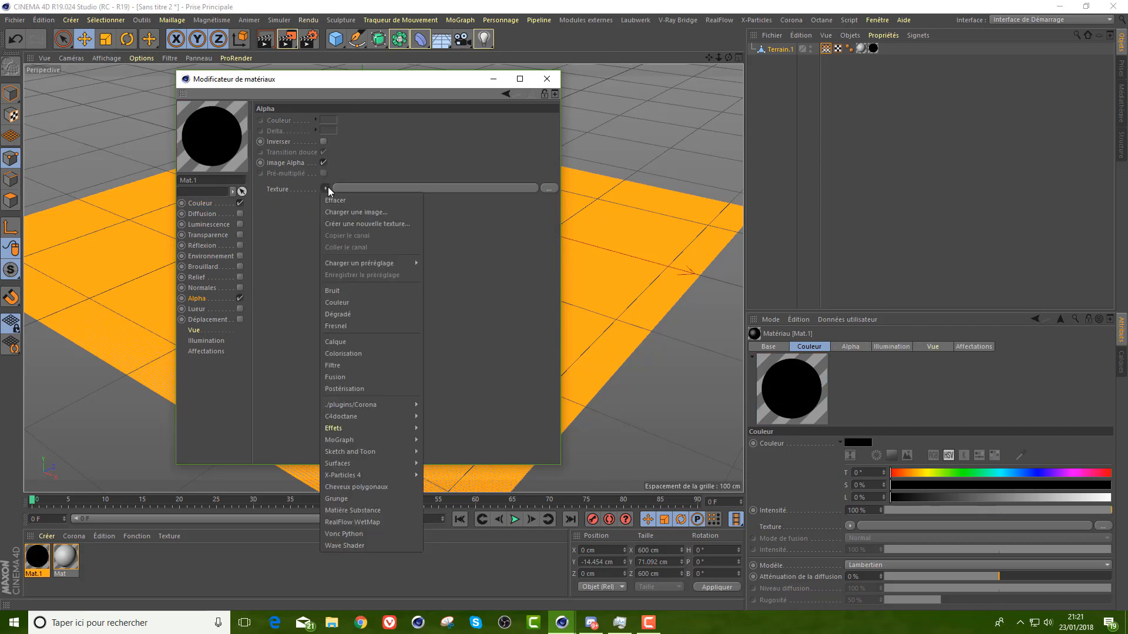
pyautogui.moveTo(361, 464)
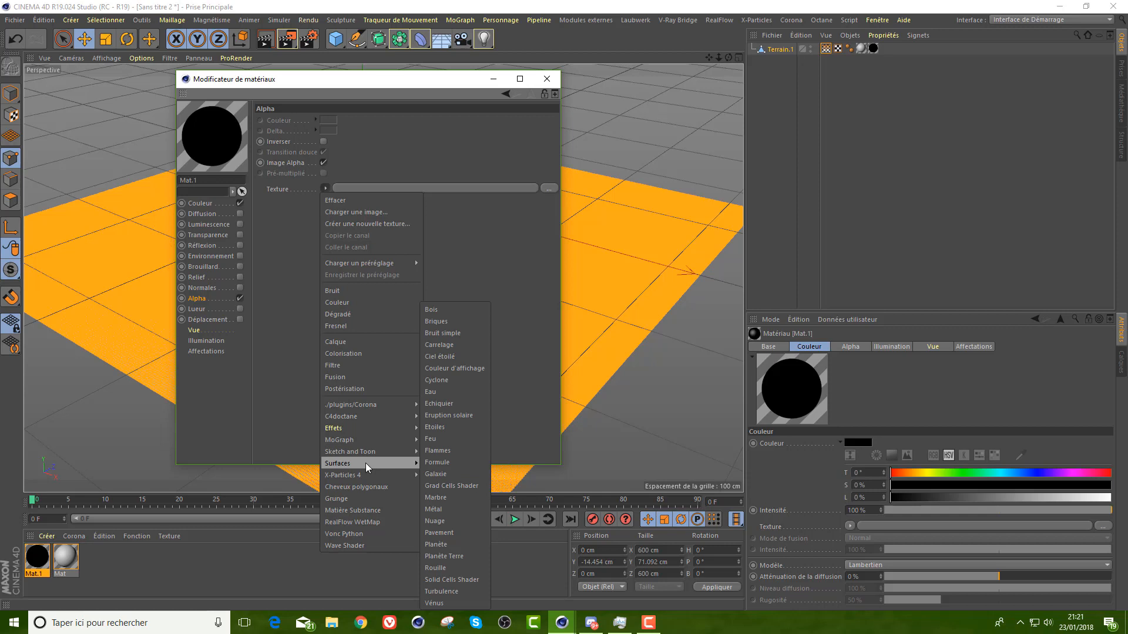
pyautogui.moveTo(383, 432)
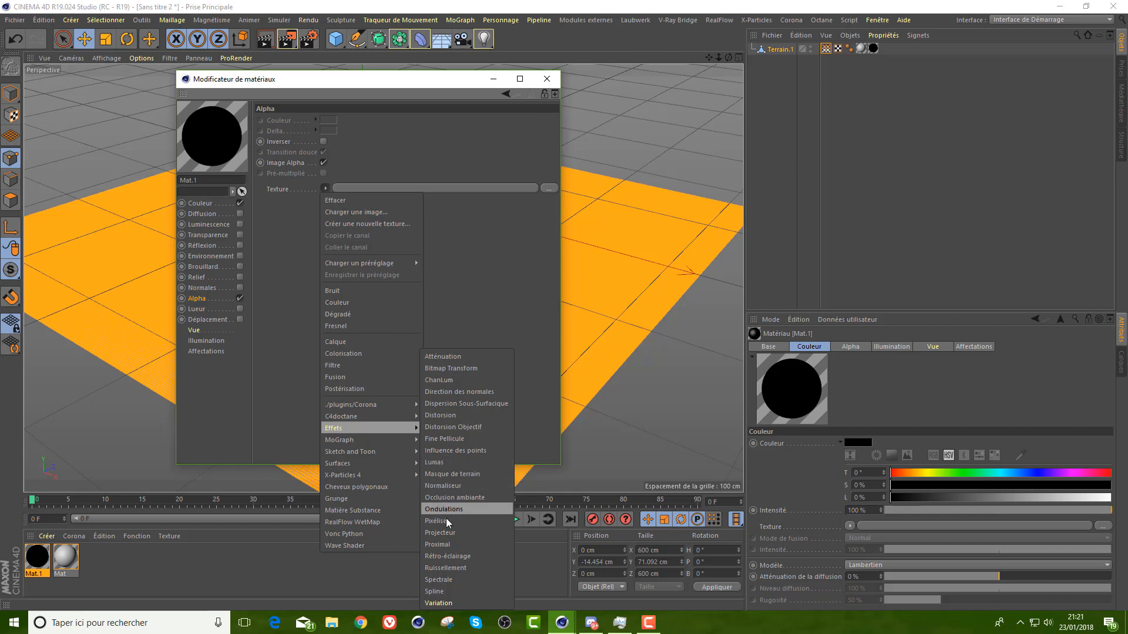
pyautogui.click(469, 450)
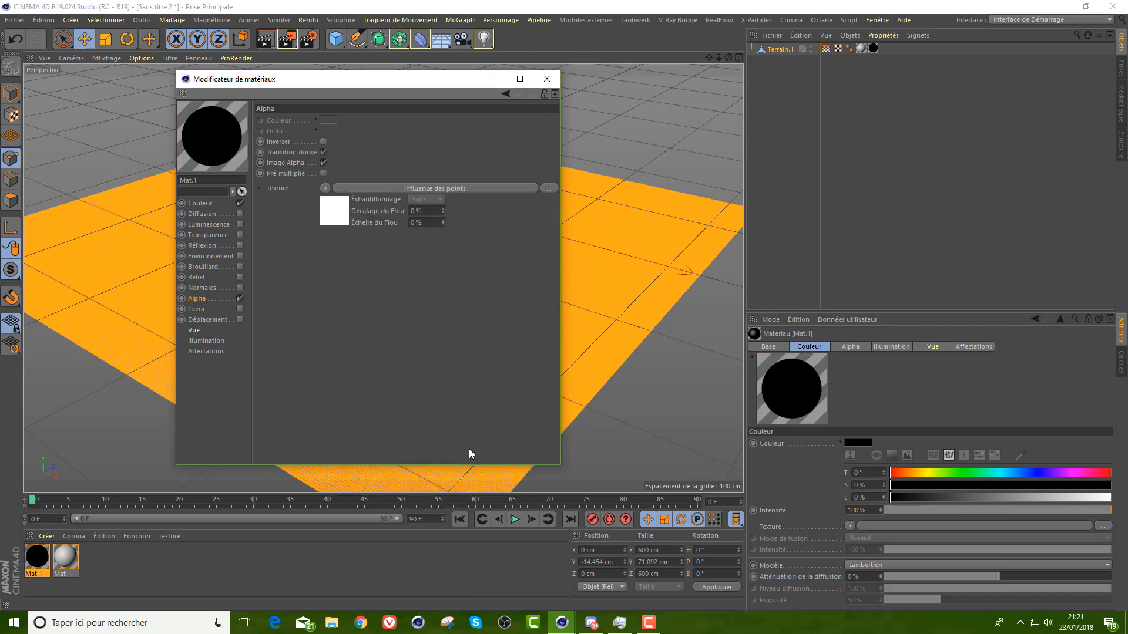
# - Link the terrain's vertex influence tag to the alpha shader of Mat.1 and return to model mode
pyautogui.click(329, 206)
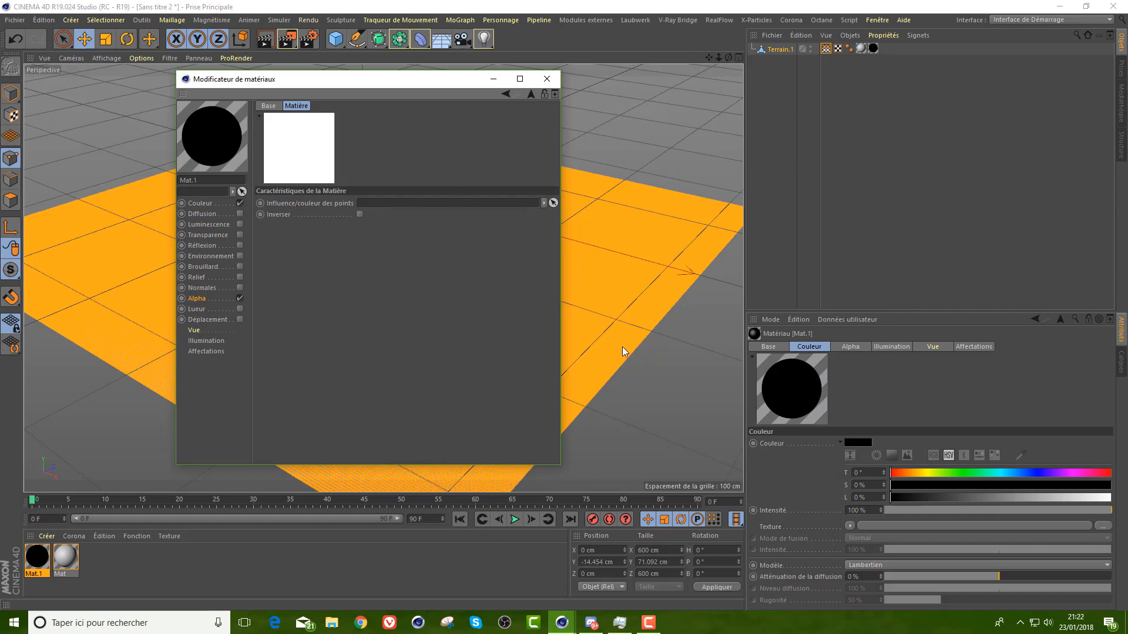
pyautogui.click(825, 50)
pyautogui.moveTo(825, 49); pyautogui.dragTo(397, 210)
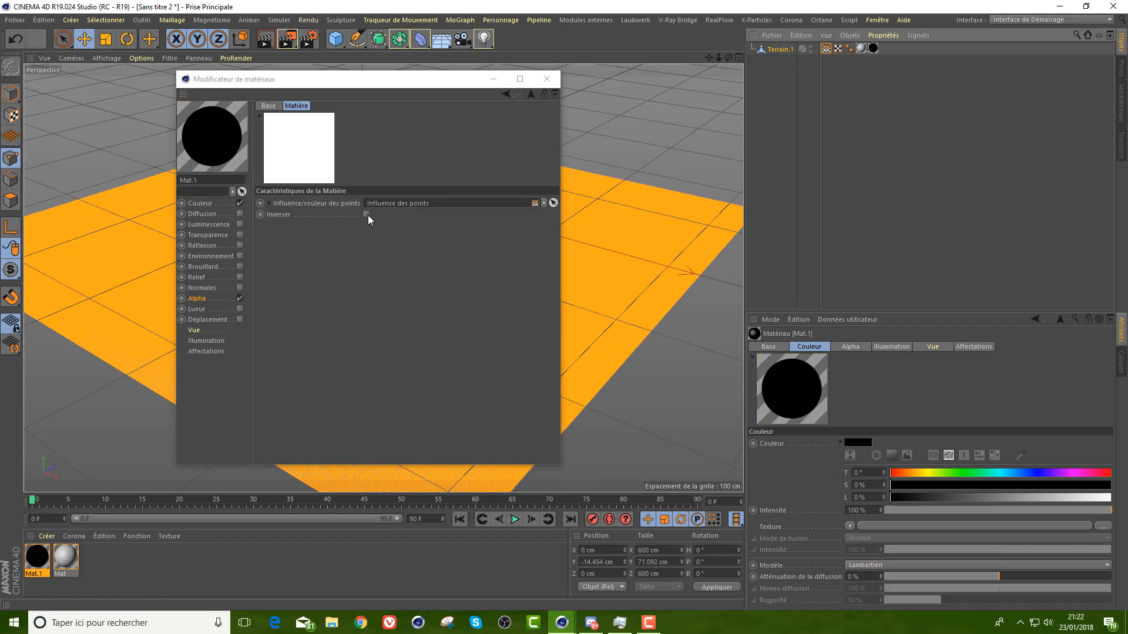
pyautogui.moveTo(447, 74); pyautogui.dragTo(709, 264)
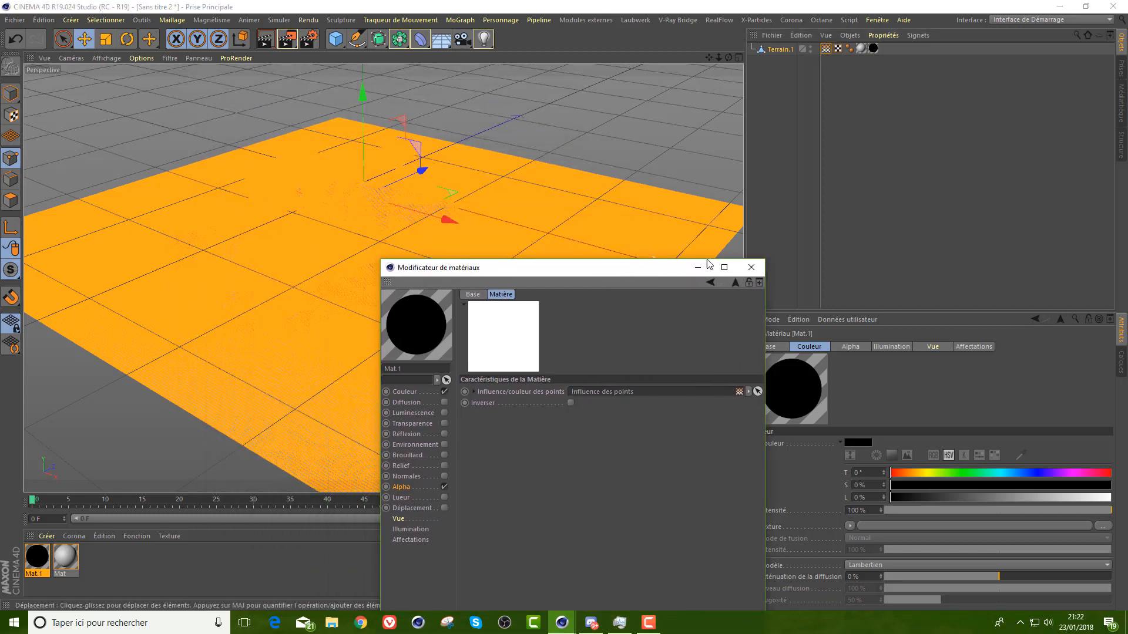
pyautogui.click(751, 268)
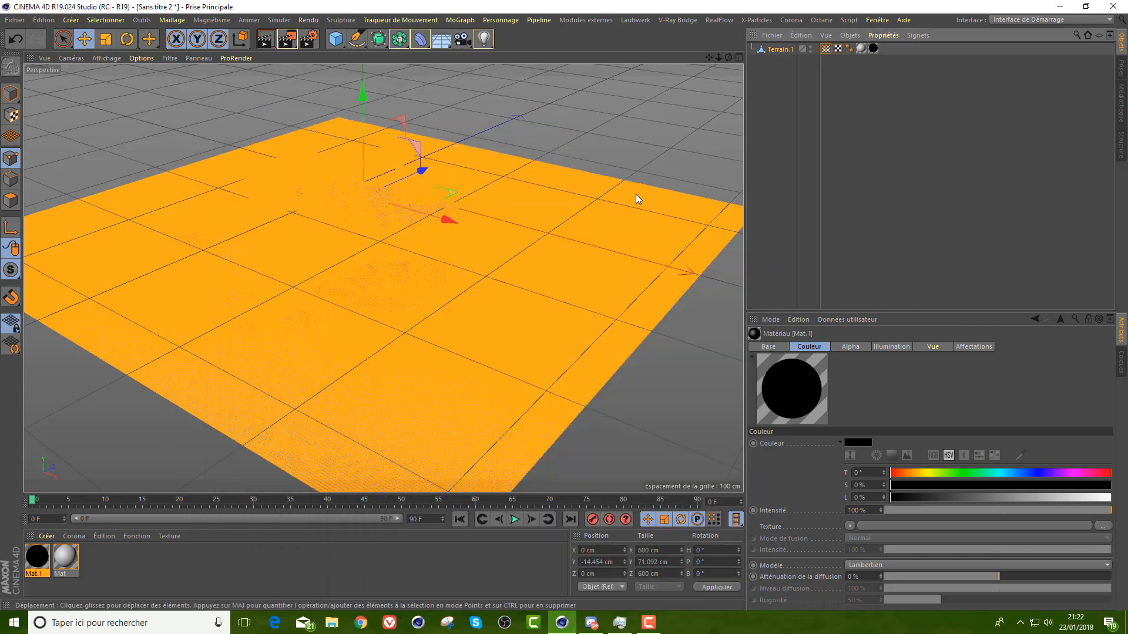
pyautogui.click(11, 94)
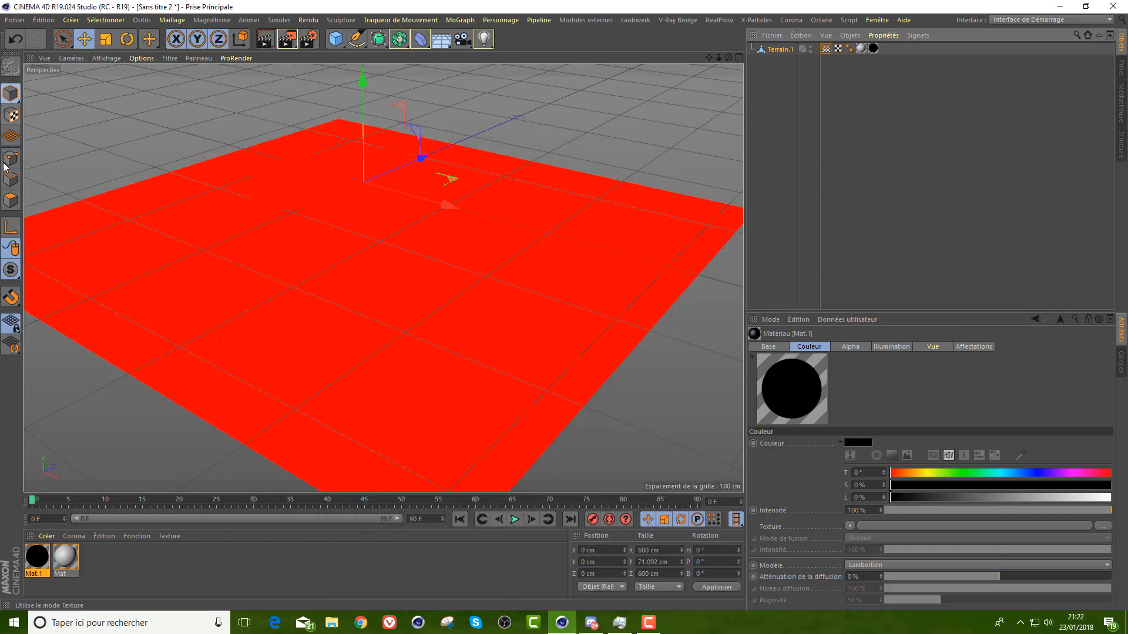
# - Paint a 100% opacity influence stroke with a radius of 43 across the front of the terrain using the influence tag's Paint tool
pyautogui.click(766, 77)
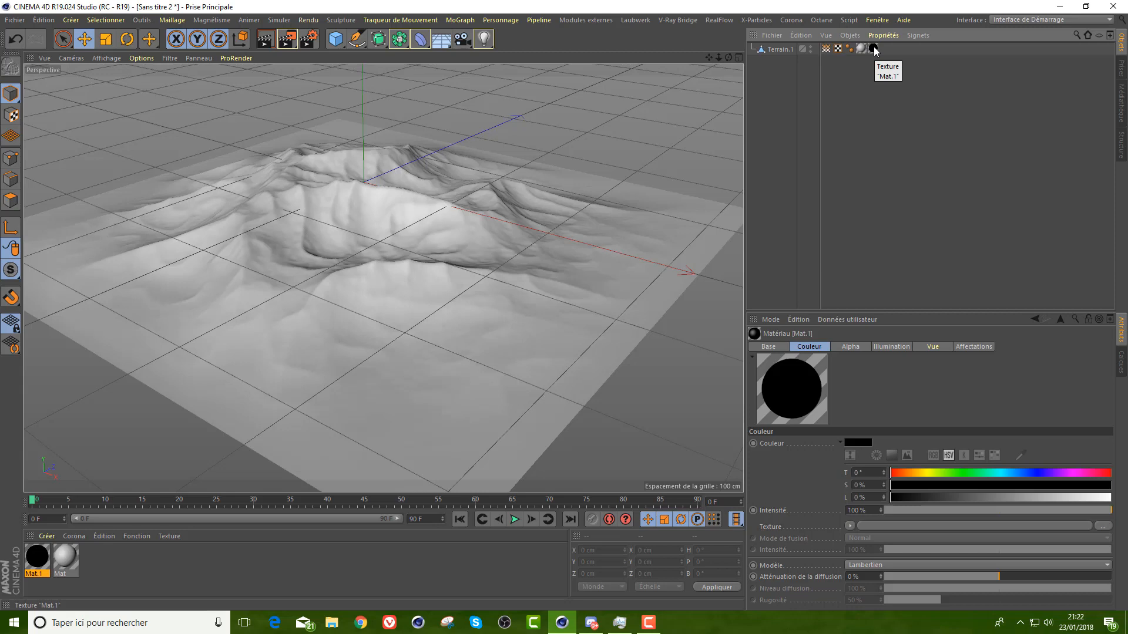
pyautogui.doubleClick(826, 48)
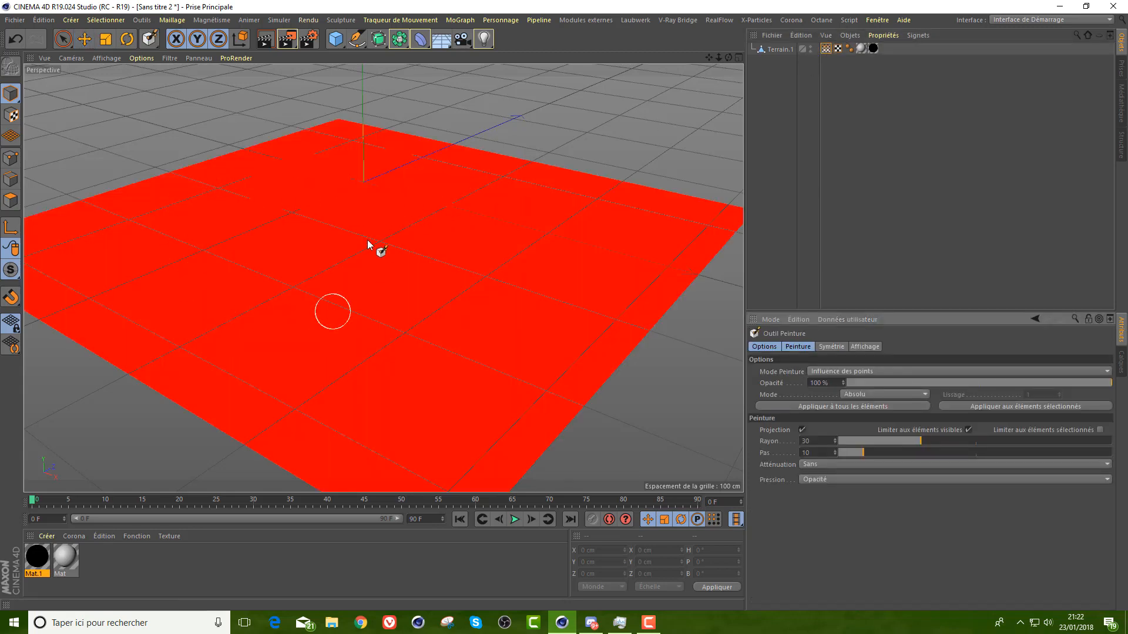
pyautogui.rightClick(386, 315)
pyautogui.click(448, 312)
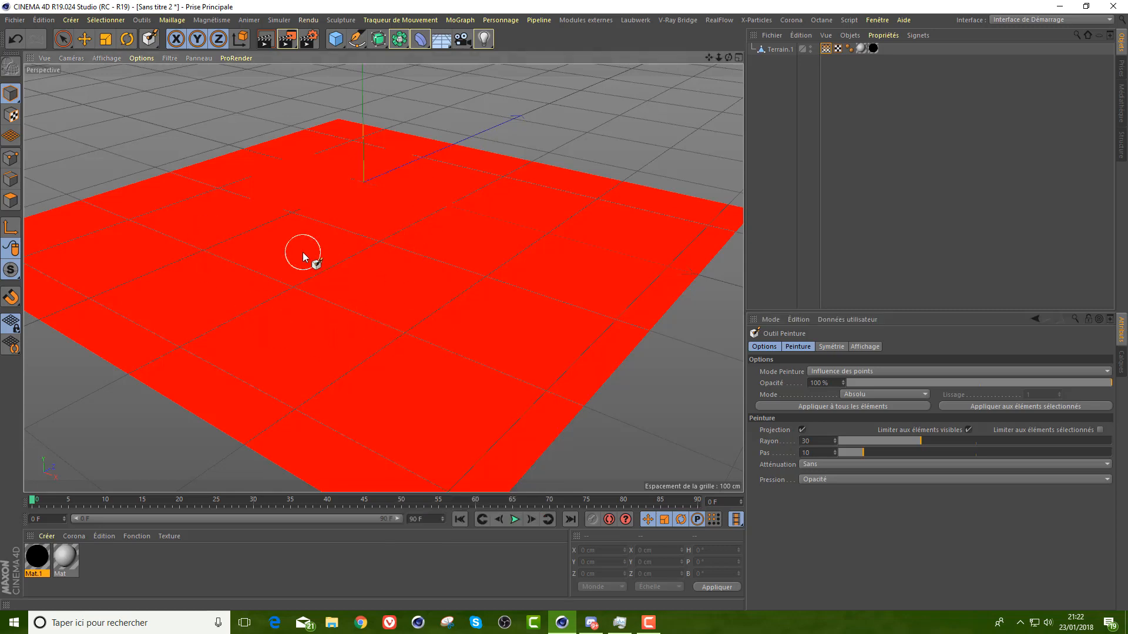
pyautogui.moveTo(304, 252)
pyautogui.mouseDown(button='middle')
pyautogui.moveTo(418, 254)
pyautogui.moveTo(236, 284)
pyautogui.moveTo(276, 280)
pyautogui.moveTo(258, 281)
pyautogui.mouseUp(button='middle')
pyautogui.moveTo(166, 305)
pyautogui.mouseDown()
pyautogui.moveTo(186, 336)
pyautogui.moveTo(327, 395)
pyautogui.moveTo(517, 308)
pyautogui.moveTo(393, 428)
pyautogui.moveTo(341, 375)
pyautogui.mouseUp()
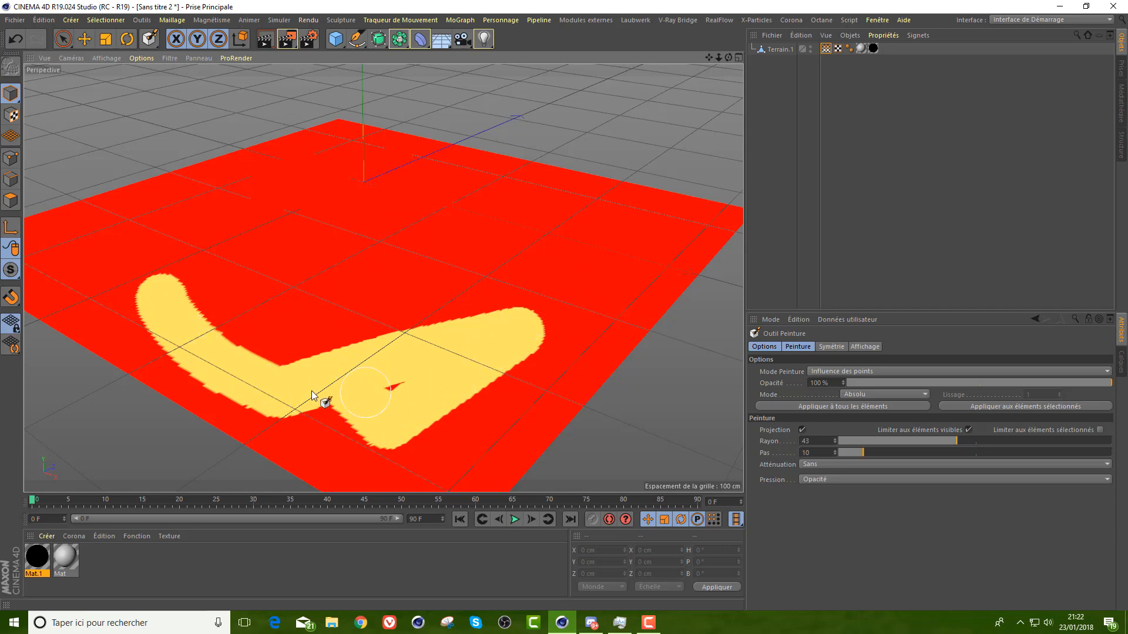
pyautogui.click(84, 43)
pyautogui.click(784, 147)
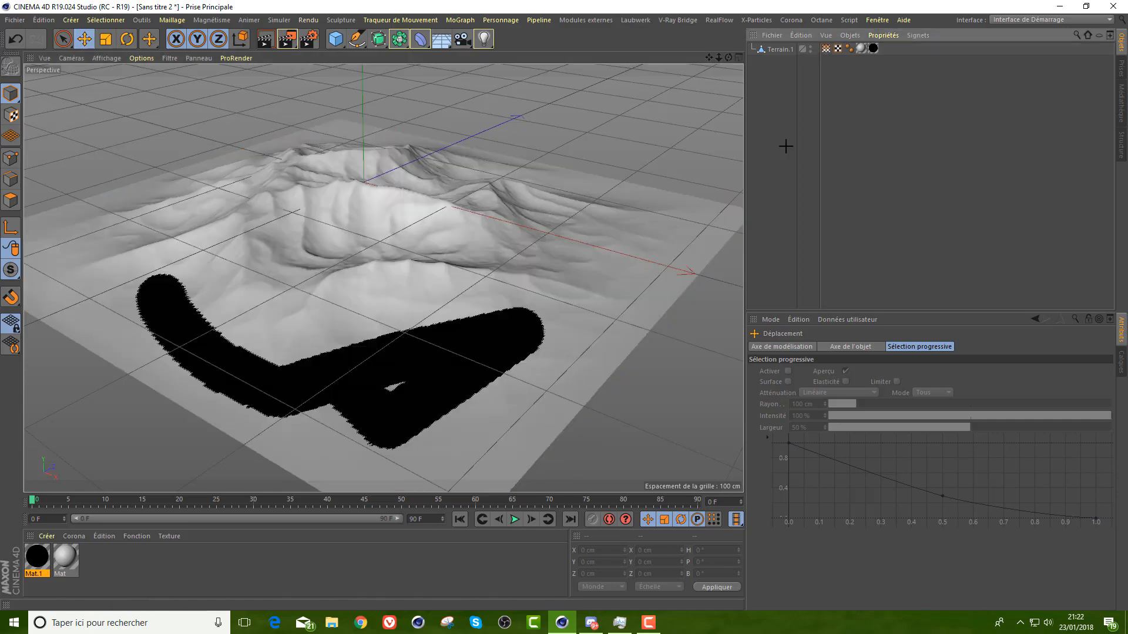
pyautogui.moveTo(729, 57)
pyautogui.mouseDown()
pyautogui.moveTo(705, 118)
pyautogui.moveTo(705, 52)
pyautogui.moveTo(611, 46)
pyautogui.moveTo(582, 59)
pyautogui.moveTo(729, 33)
pyautogui.moveTo(713, 58)
pyautogui.moveTo(663, 58)
pyautogui.moveTo(731, 50)
pyautogui.moveTo(702, 100)
pyautogui.moveTo(705, 58)
pyautogui.moveTo(623, 73)
pyautogui.mouseUp()
pyautogui.moveTo(728, 57)
pyautogui.mouseDown()
pyautogui.moveTo(685, 36)
pyautogui.moveTo(716, 40)
pyautogui.mouseUp()
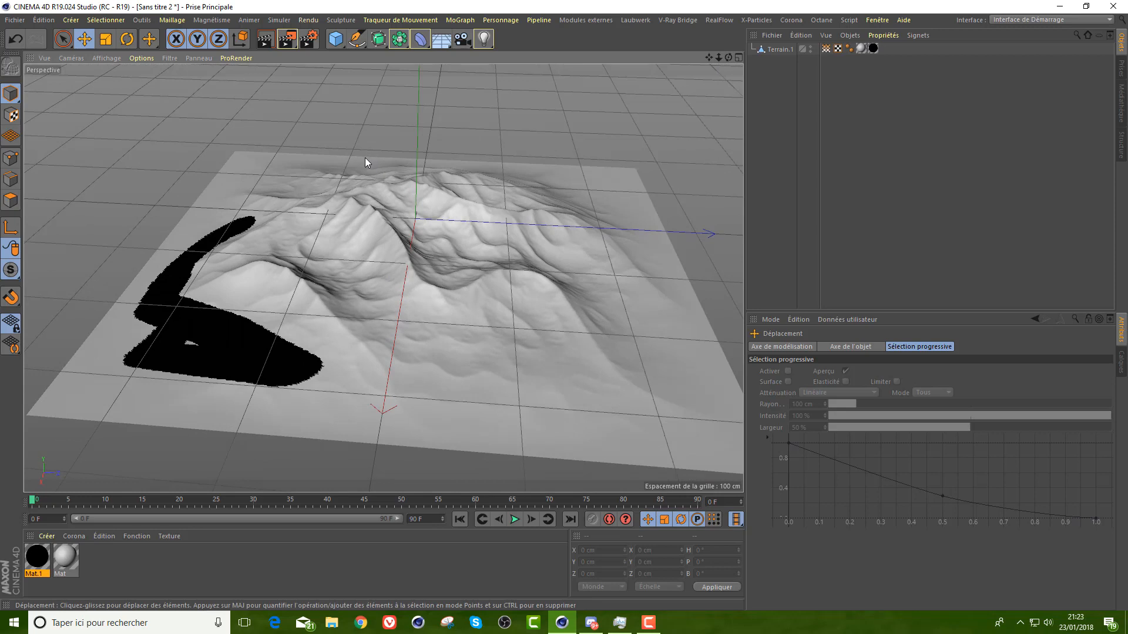
# - Try inverting the Influence des points shader in the alpha channel of Mat.1, and switch the inversion off again
pyautogui.doubleClick(47, 552)
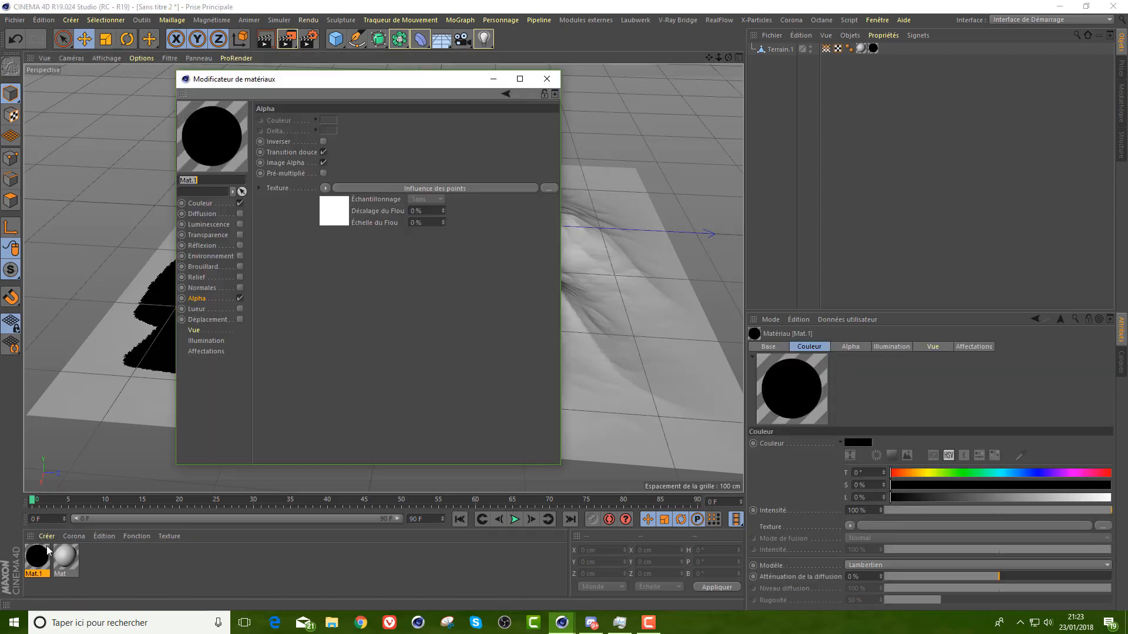
pyautogui.moveTo(386, 81); pyautogui.dragTo(992, 141)
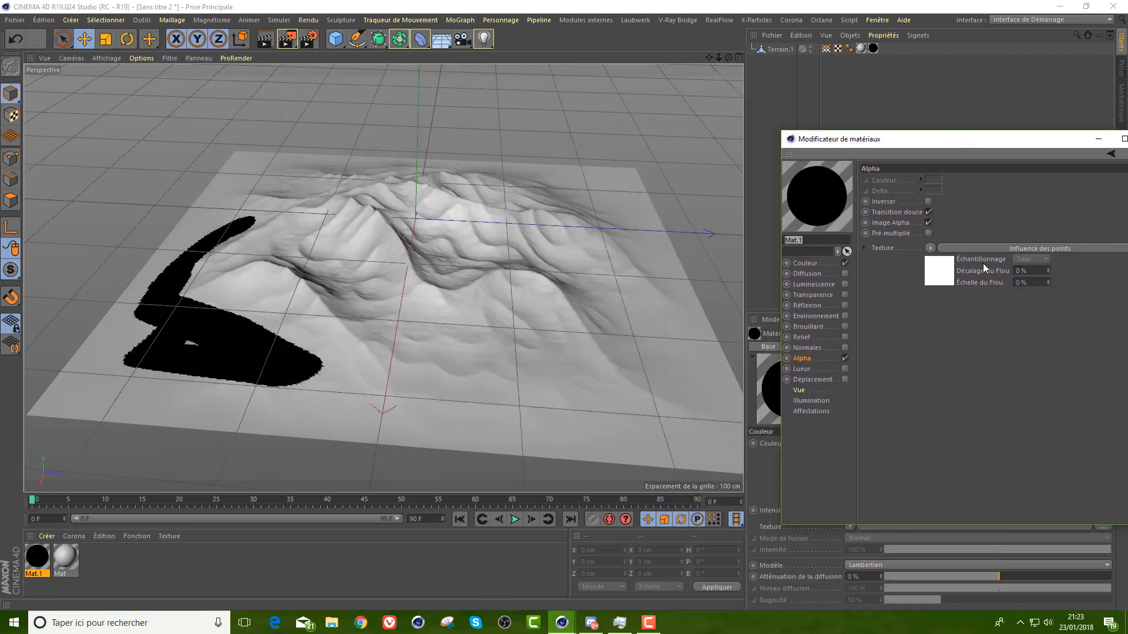
pyautogui.click(939, 276)
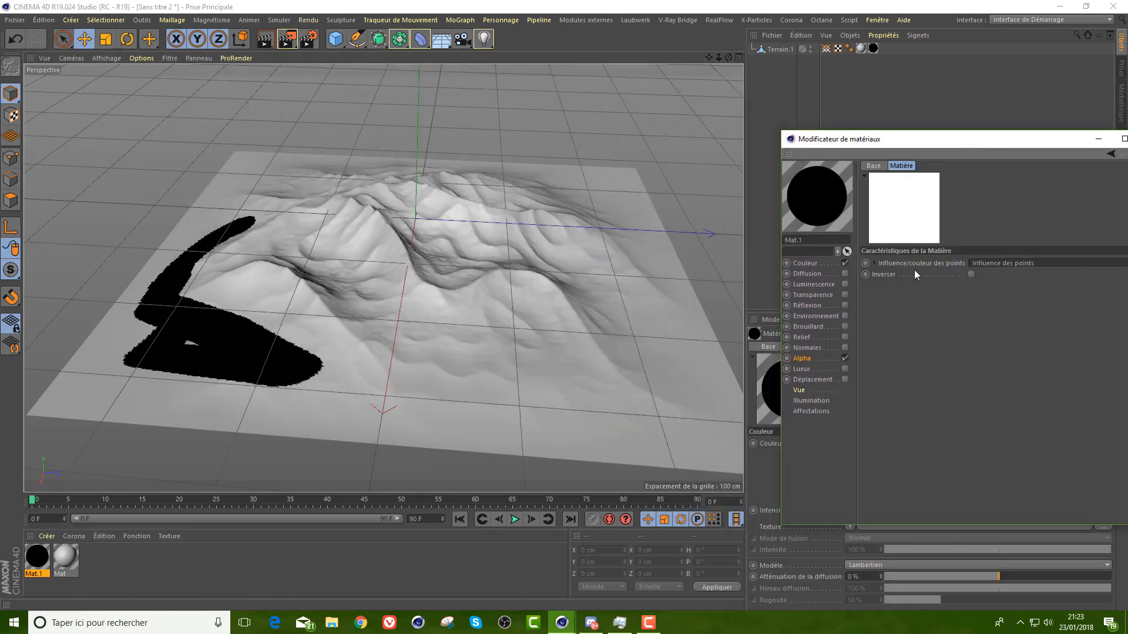
pyautogui.click(971, 273)
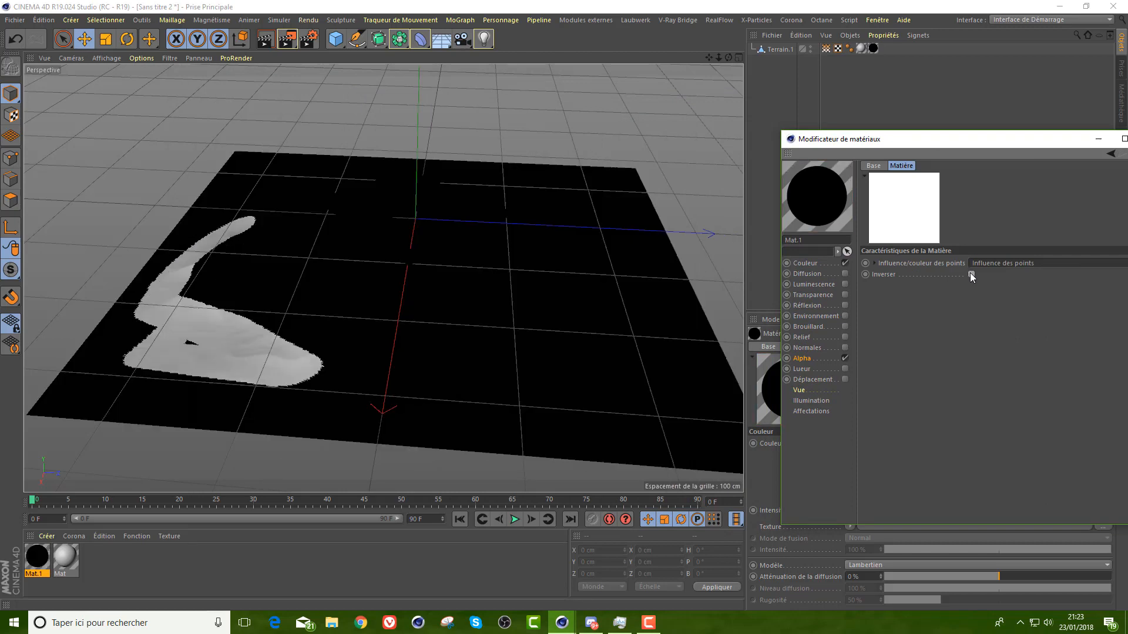
pyautogui.click(971, 274)
pyautogui.moveTo(1050, 141); pyautogui.dragTo(815, 205)
pyautogui.click(917, 203)
pyautogui.moveTo(729, 57)
pyautogui.mouseDown()
pyautogui.moveTo(652, 61)
pyautogui.moveTo(739, 52)
pyautogui.mouseUp()
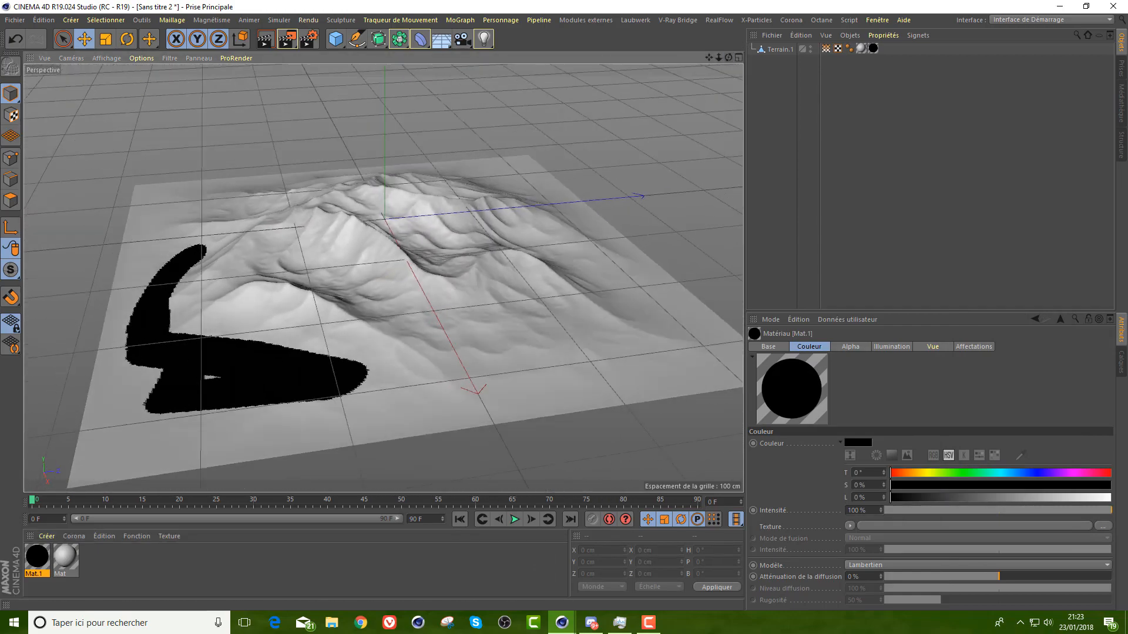
# - Open the Octane Live Viewer beside the terrain view and start the live render of the scene
pyautogui.click(820, 21)
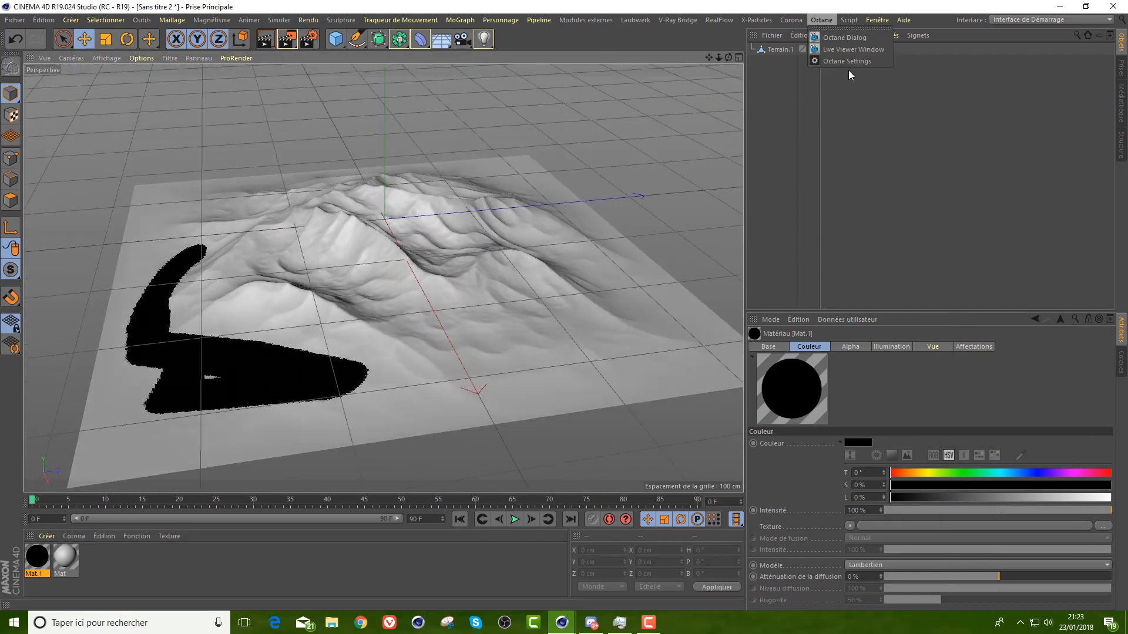
pyautogui.click(852, 63)
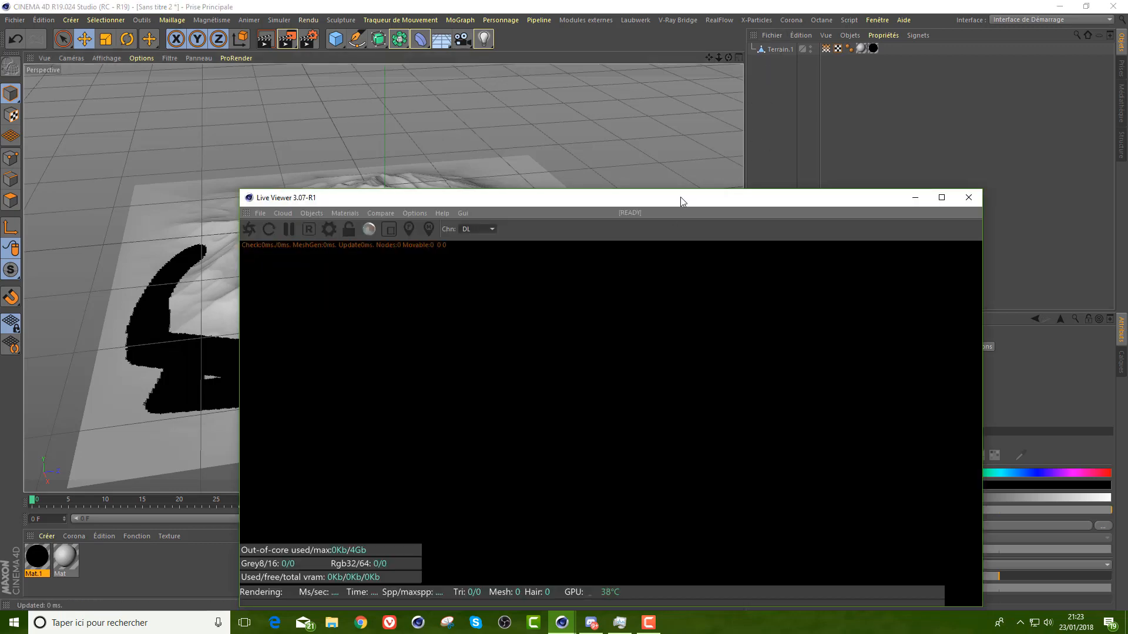
pyautogui.moveTo(681, 201); pyautogui.dragTo(820, 176)
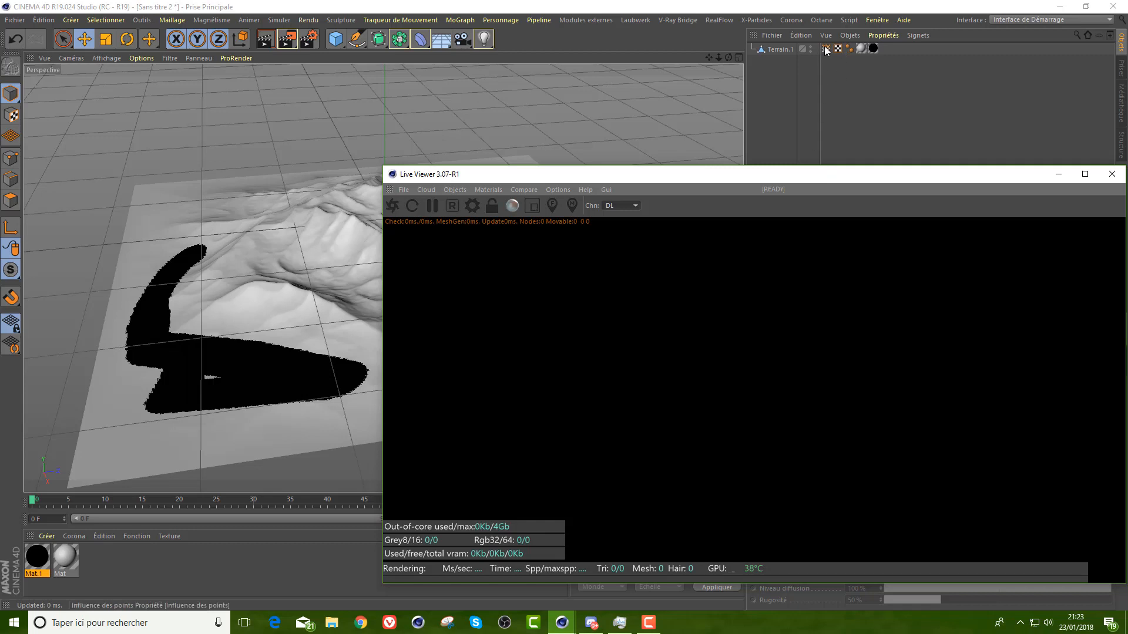
pyautogui.moveTo(735, 173); pyautogui.dragTo(827, 121)
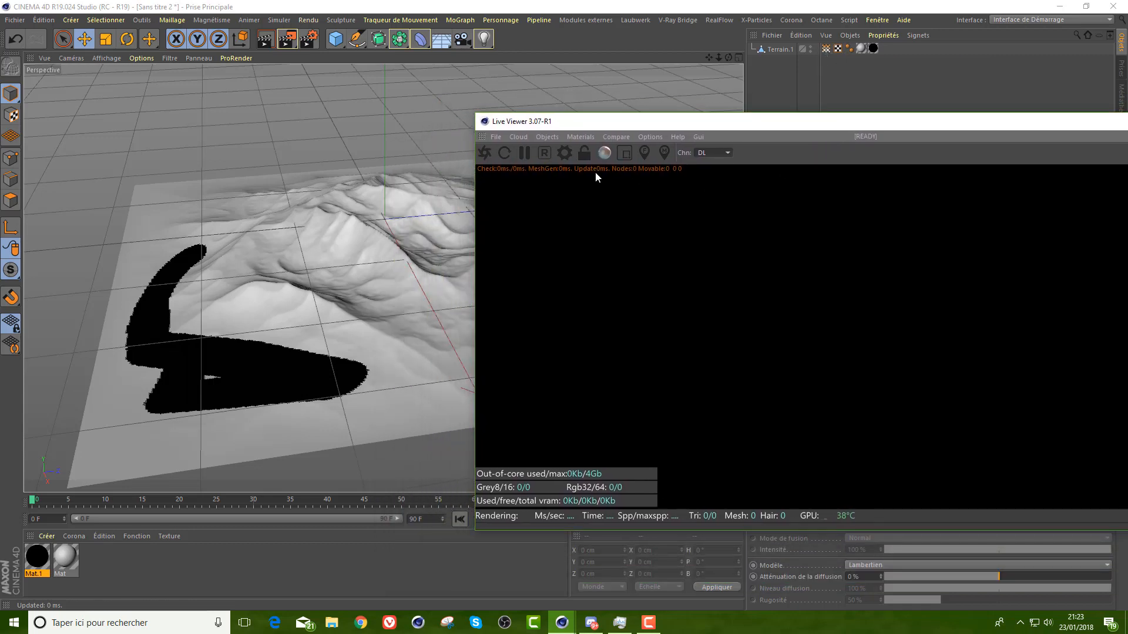
pyautogui.click(483, 152)
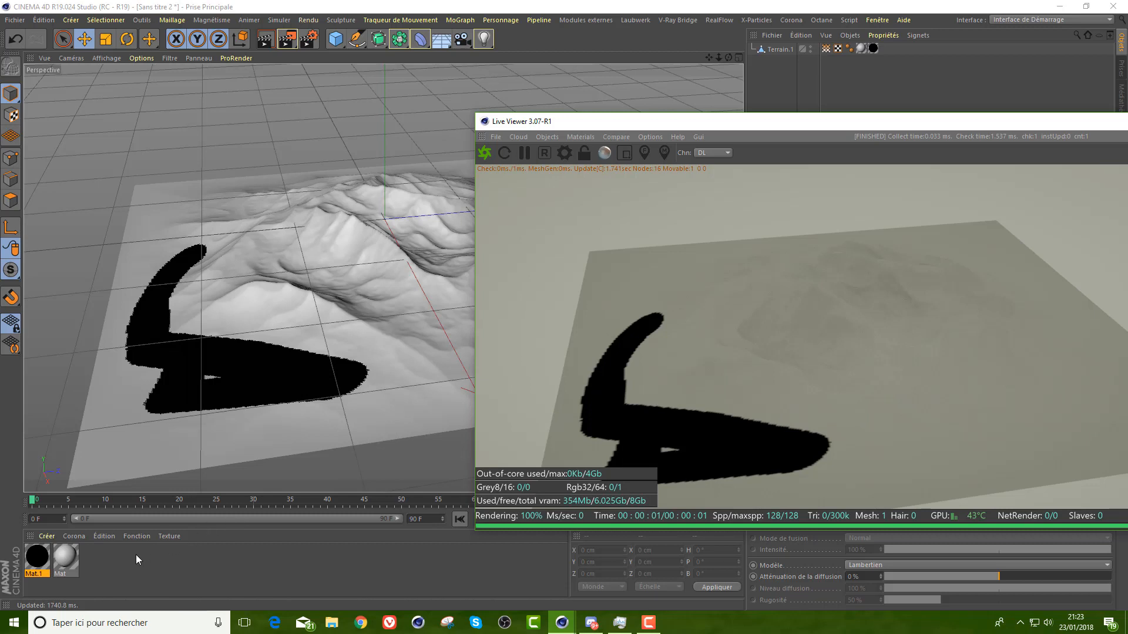
# - Delete the Mat and Mat.1 materials and create two Octane Glossy materials in their place
pyautogui.moveTo(113, 558); pyautogui.dragTo(35, 570)
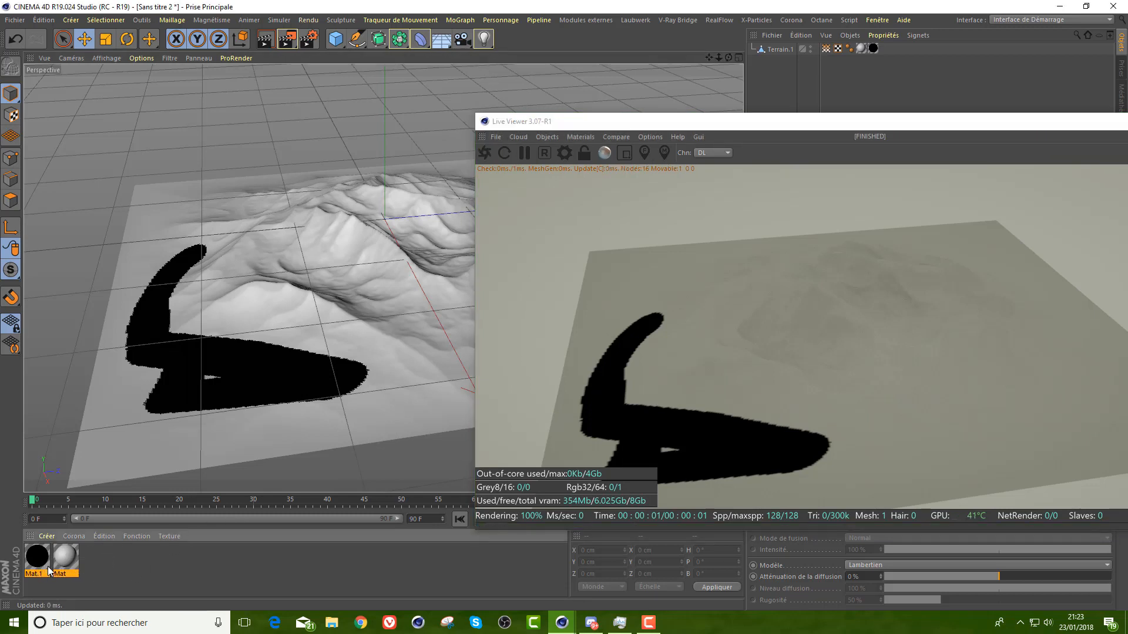
pyautogui.press('Delete')
pyautogui.hotkey('ctrl', 'v')
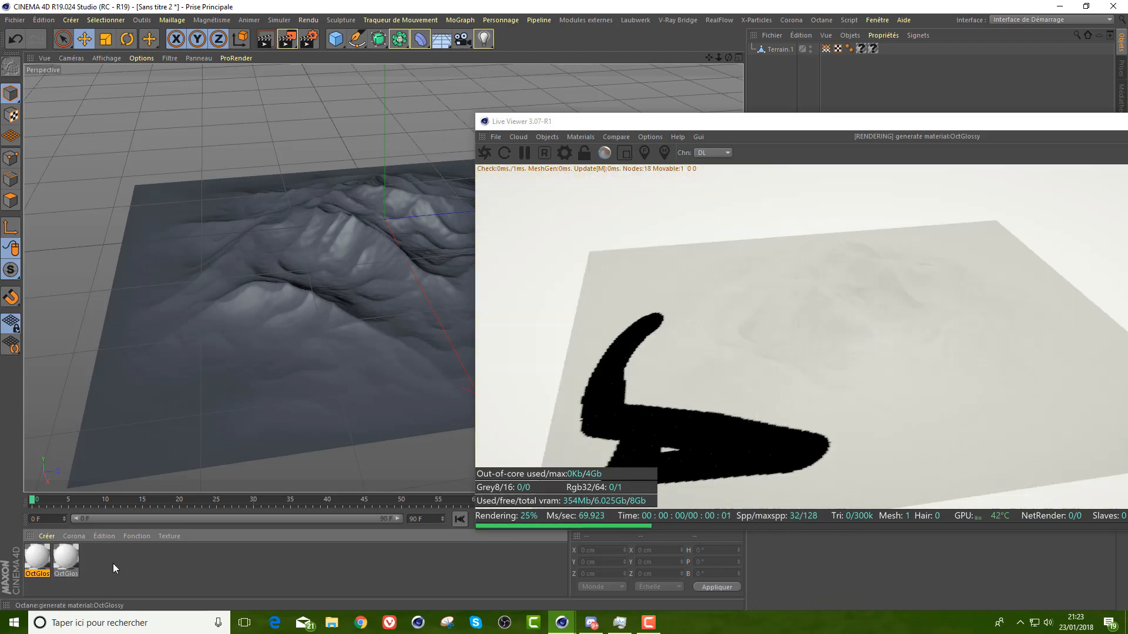
# - Set the diffuse colour of the first OctGlossy material to black, with R, G and B at 0
pyautogui.doubleClick(63, 558)
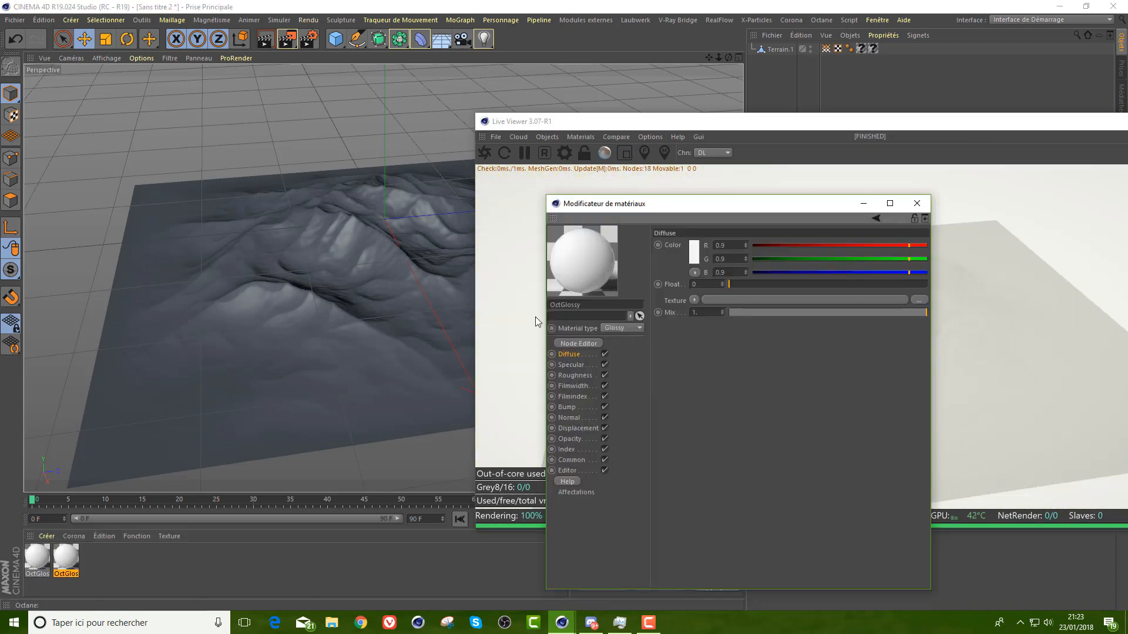
pyautogui.click(863, 203)
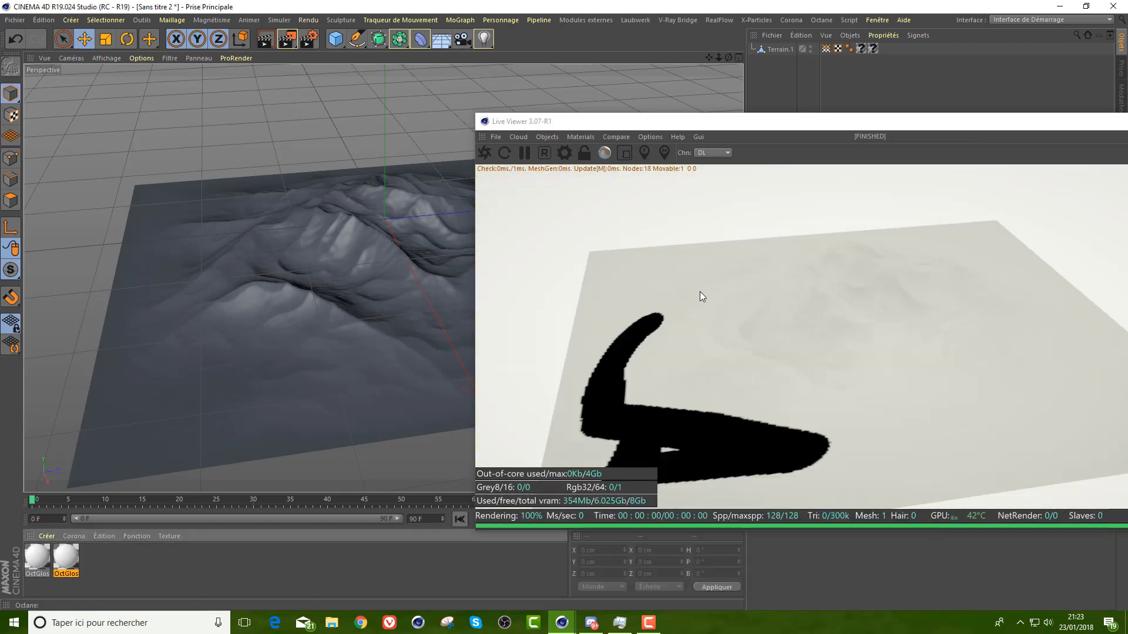
pyautogui.doubleClick(47, 555)
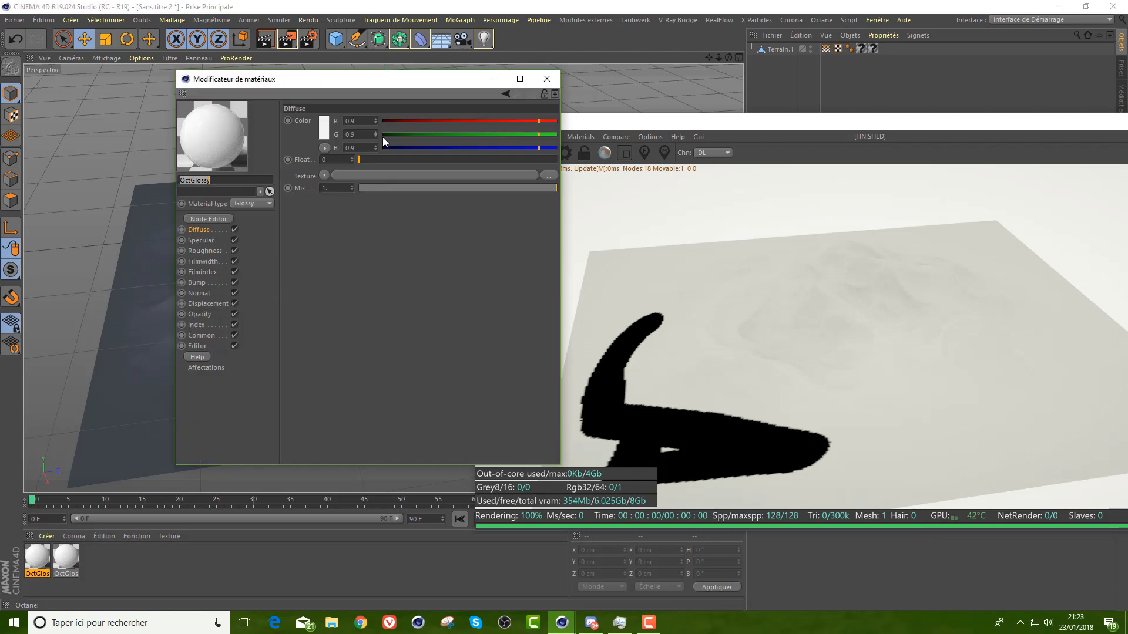
pyautogui.click(323, 127)
pyautogui.click(308, 162)
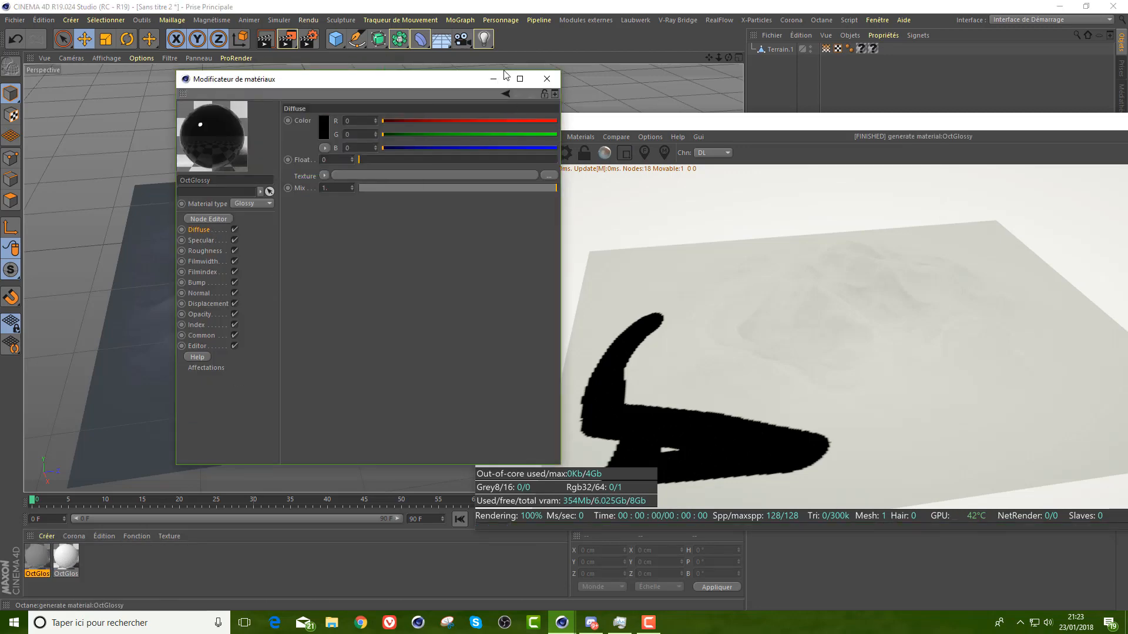
pyautogui.click(504, 72)
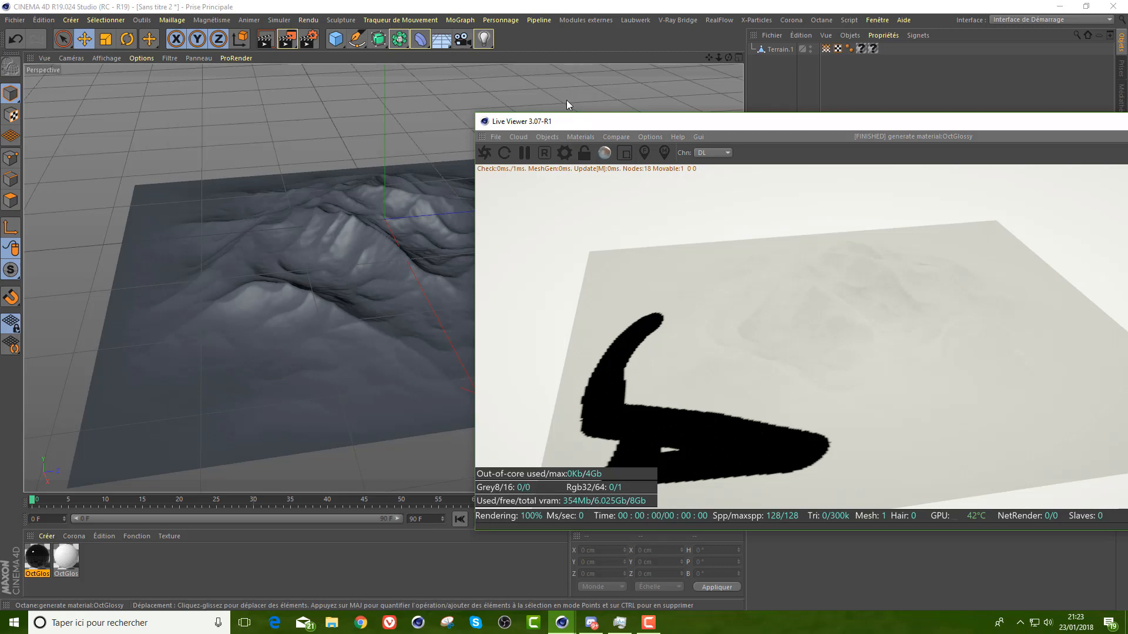
# - Delete the two texture tags with missing materials from the terrain and move the Live Viewer aside
pyautogui.moveTo(896, 51); pyautogui.dragTo(860, 51)
pyautogui.press('Delete')
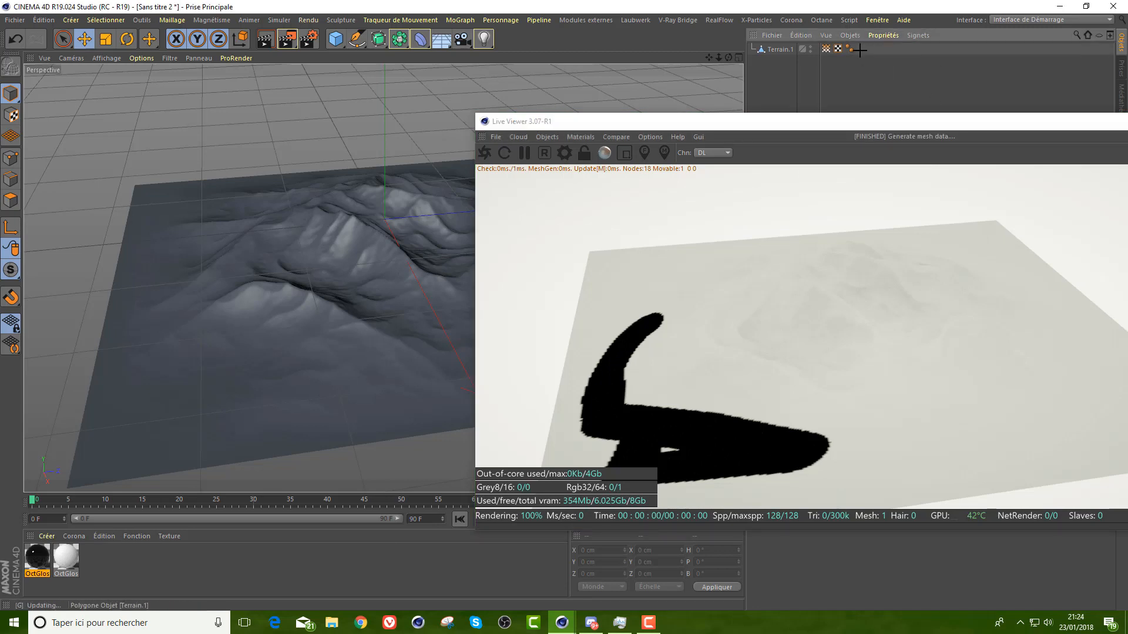
pyautogui.moveTo(788, 120); pyautogui.dragTo(828, 96)
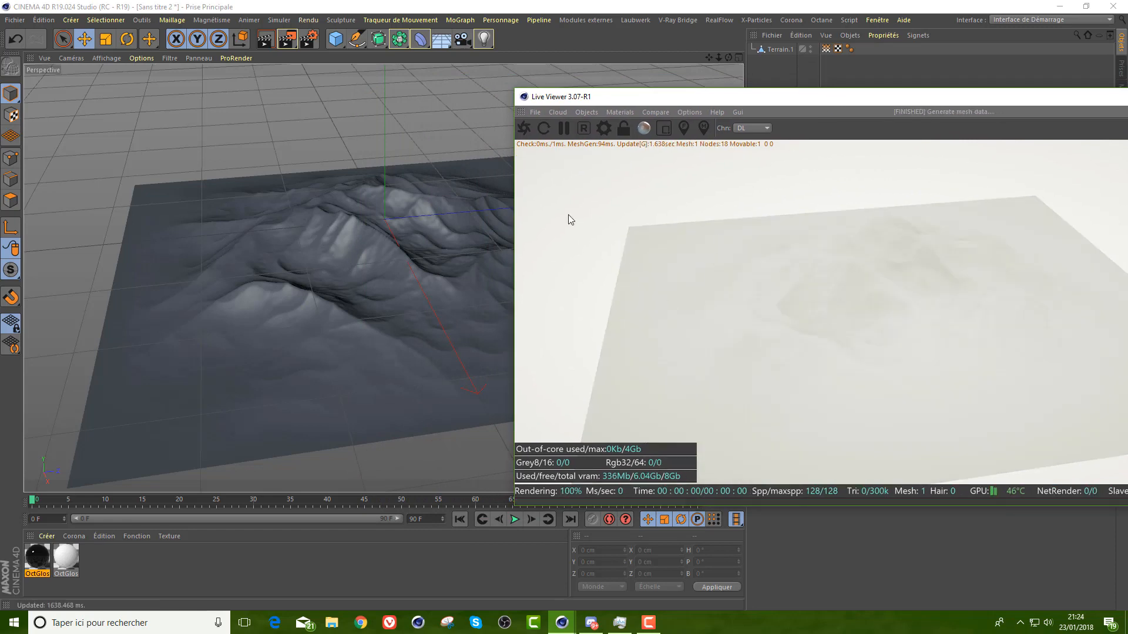
# - Add a Vertex Map node in the node editor of the black OctGlossy material and connect it to the Opacity input
pyautogui.doubleClick(35, 558)
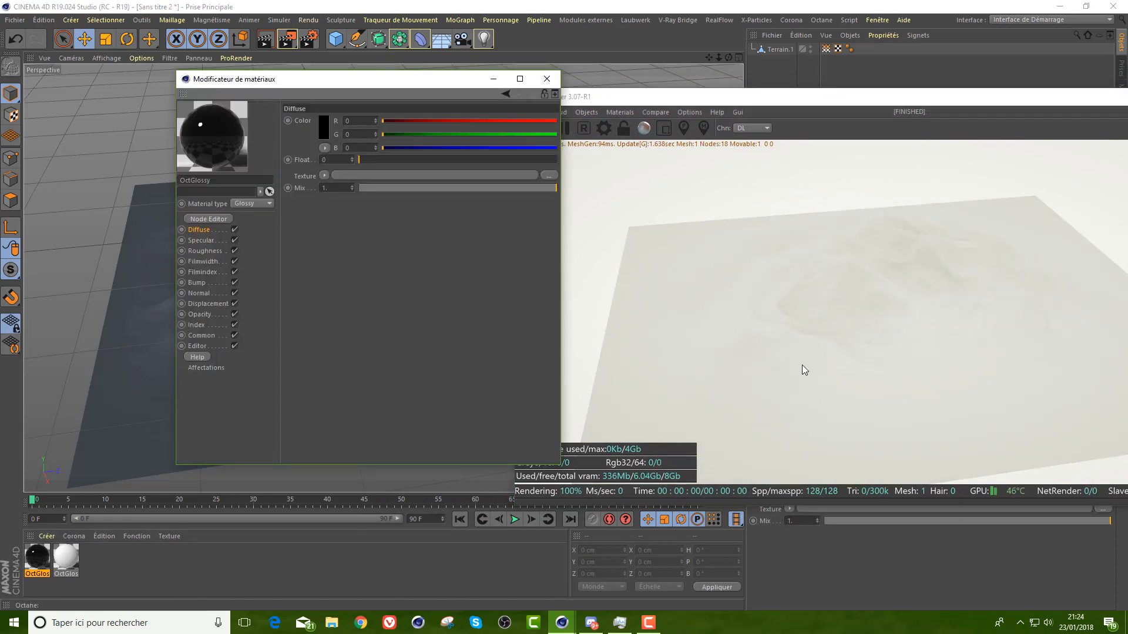
pyautogui.moveTo(728, 58); pyautogui.dragTo(790, 23)
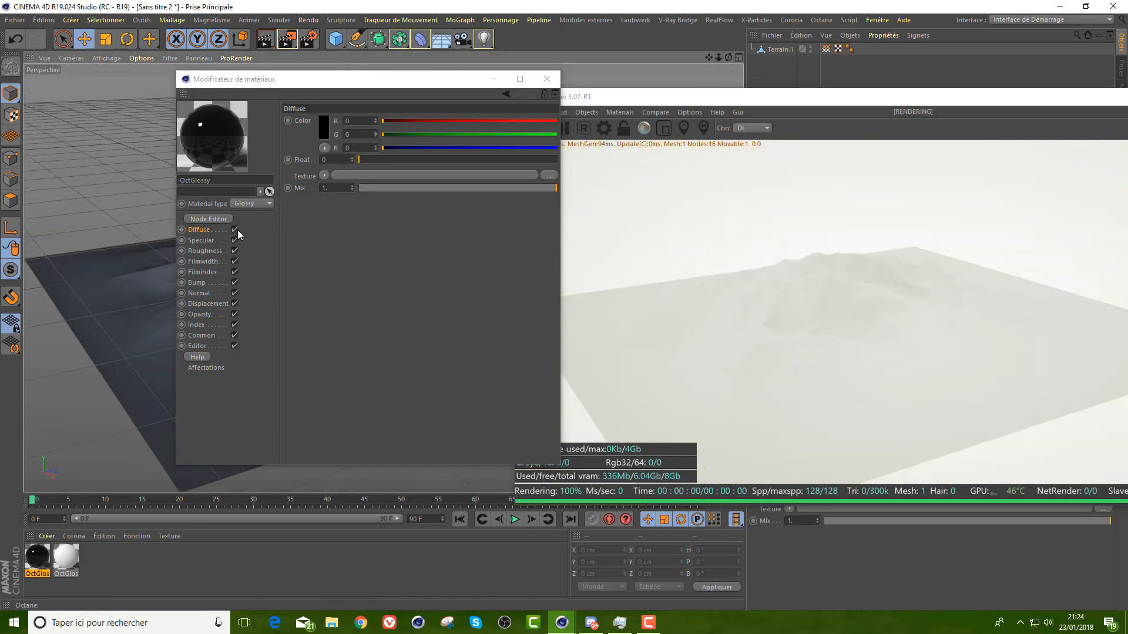
pyautogui.click(196, 229)
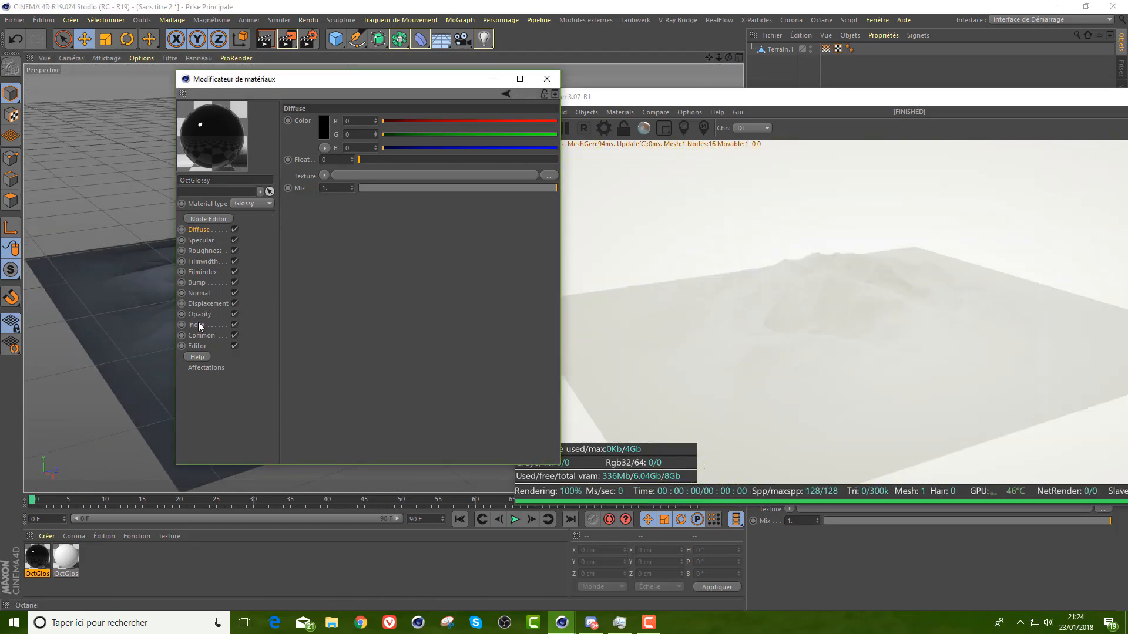
pyautogui.click(220, 218)
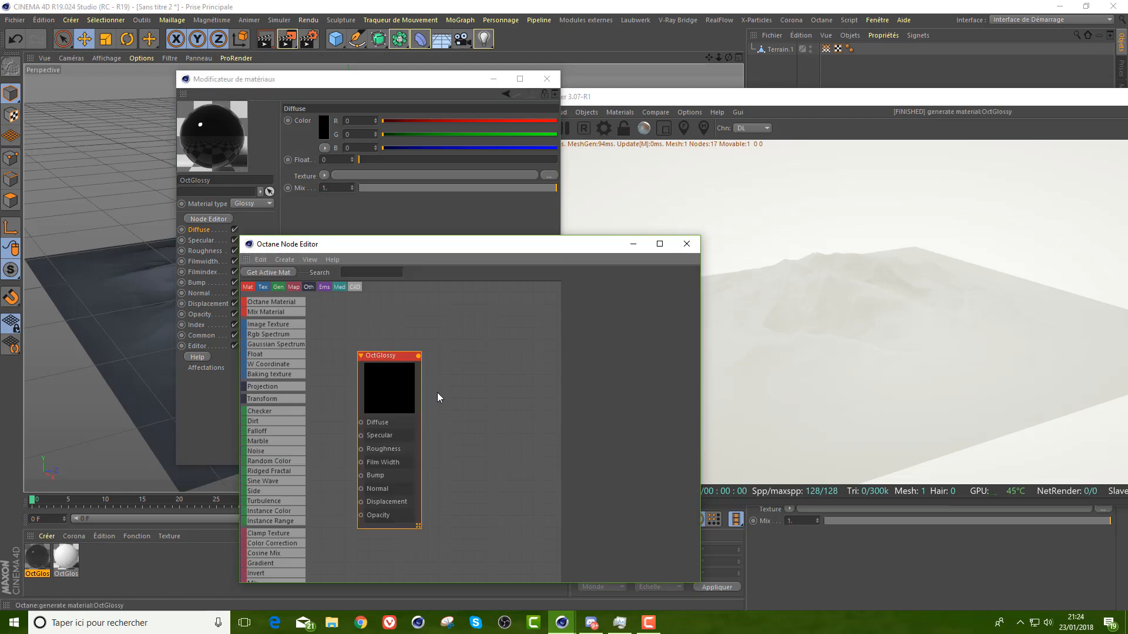
pyautogui.scroll(-6, 275, 425)
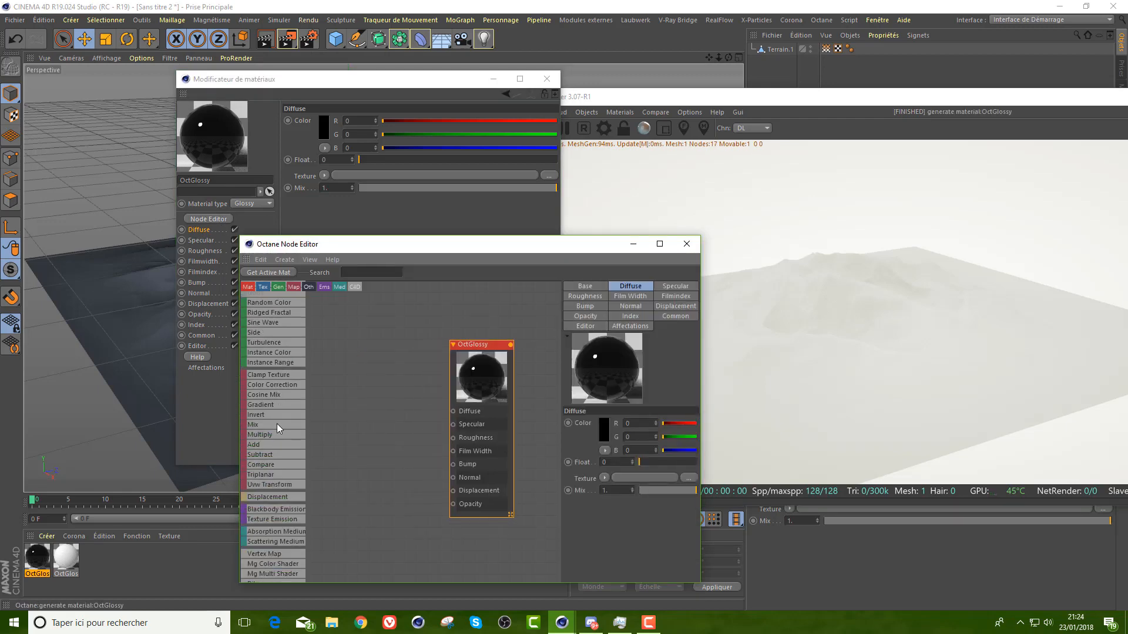
pyautogui.moveTo(263, 505); pyautogui.dragTo(453, 504)
pyautogui.click(361, 441)
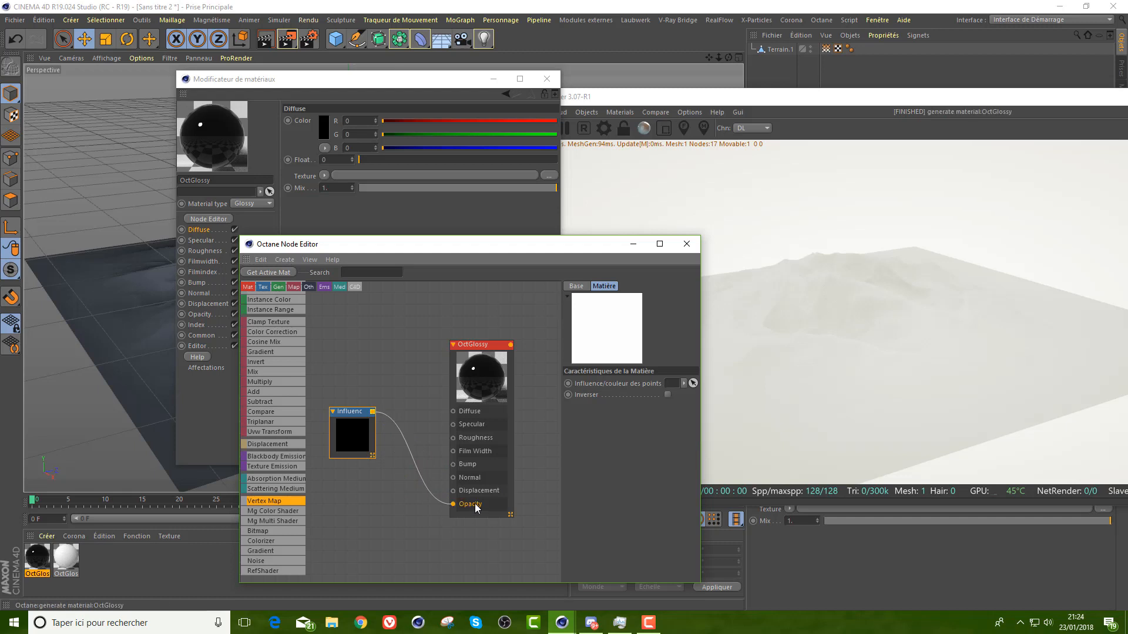
# - Link the terrain's Influence des points tag to the Vertex Map node and close the node and material editors
pyautogui.click(349, 433)
pyautogui.moveTo(701, 408); pyautogui.dragTo(944, 401)
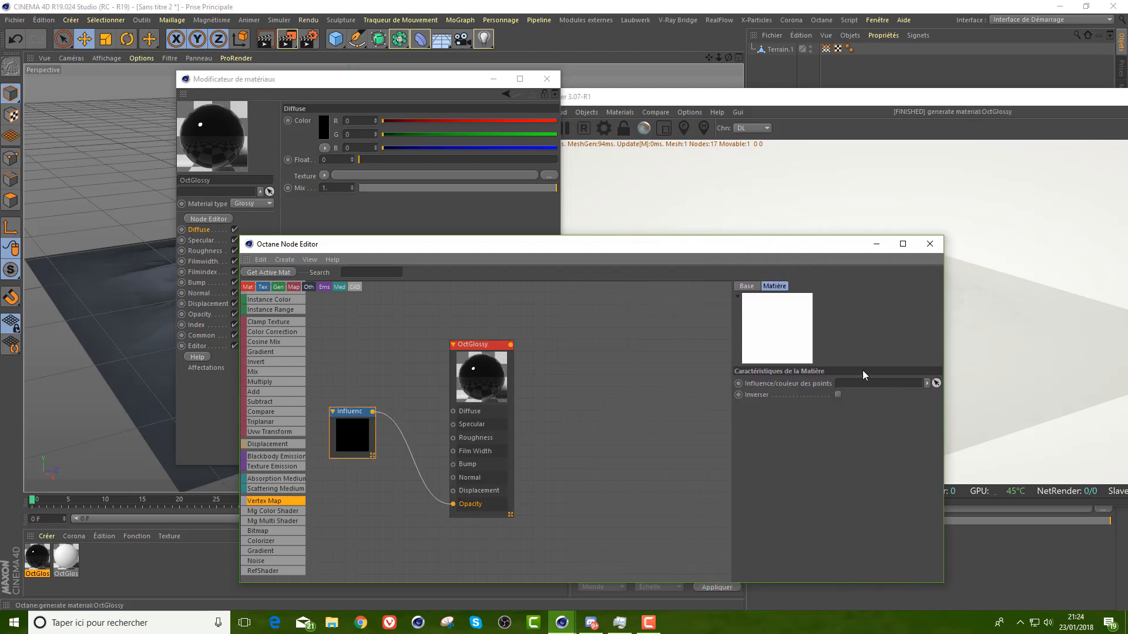
pyautogui.moveTo(826, 48); pyautogui.dragTo(847, 391)
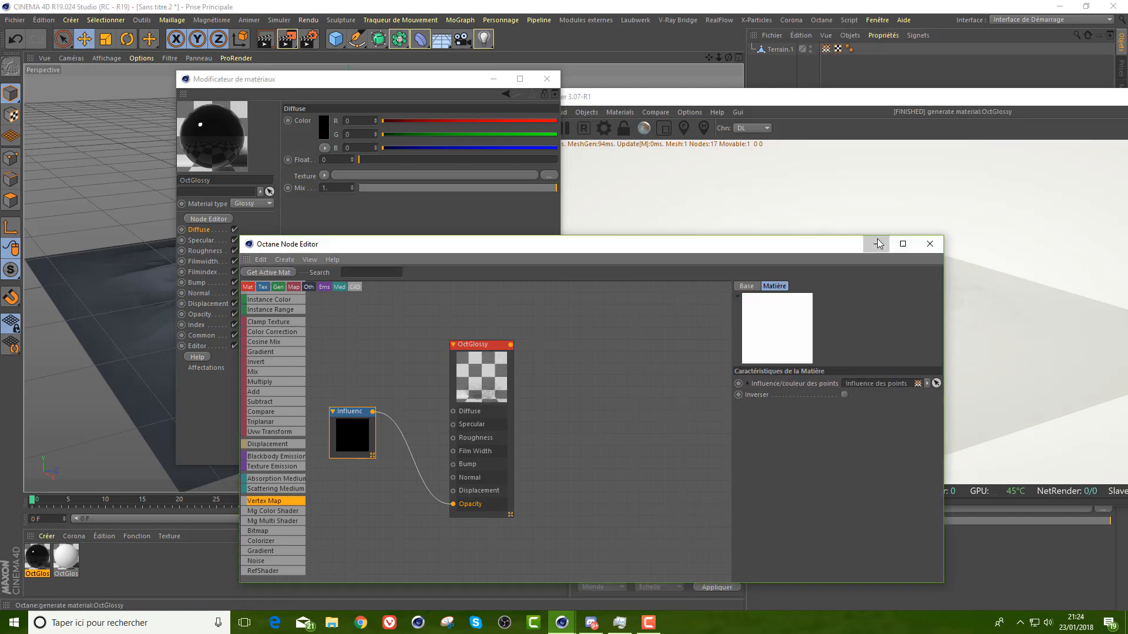
pyautogui.click(929, 244)
pyautogui.click(547, 79)
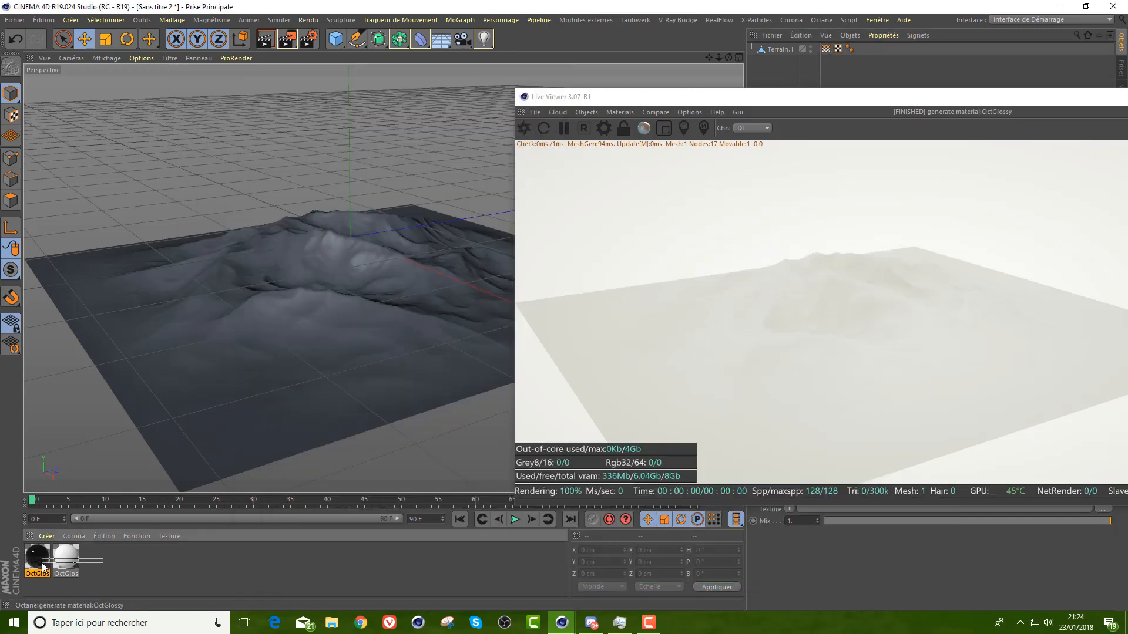
# - Apply both OctGlossy materials to the terrain, with the black one after the white one
pyautogui.moveTo(43, 567); pyautogui.dragTo(884, 47)
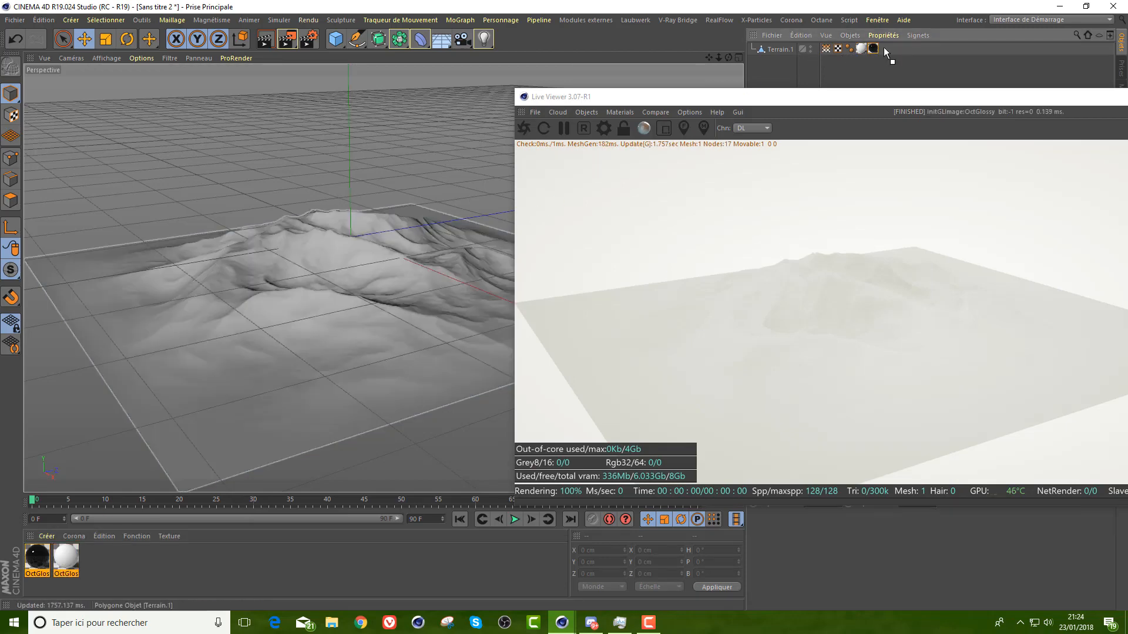
# - Paint broad strokes of influence across the terrain's mountain area and down its slopes on the Influence des points map
pyautogui.moveTo(728, 57); pyautogui.dragTo(728, 88)
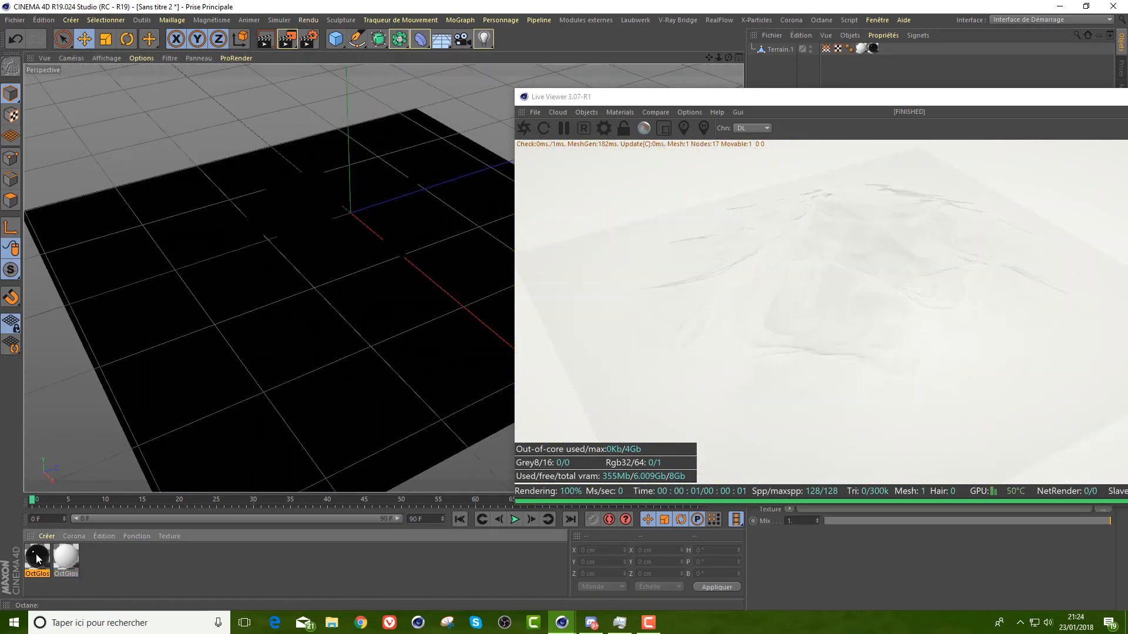
pyautogui.doubleClick(36, 556)
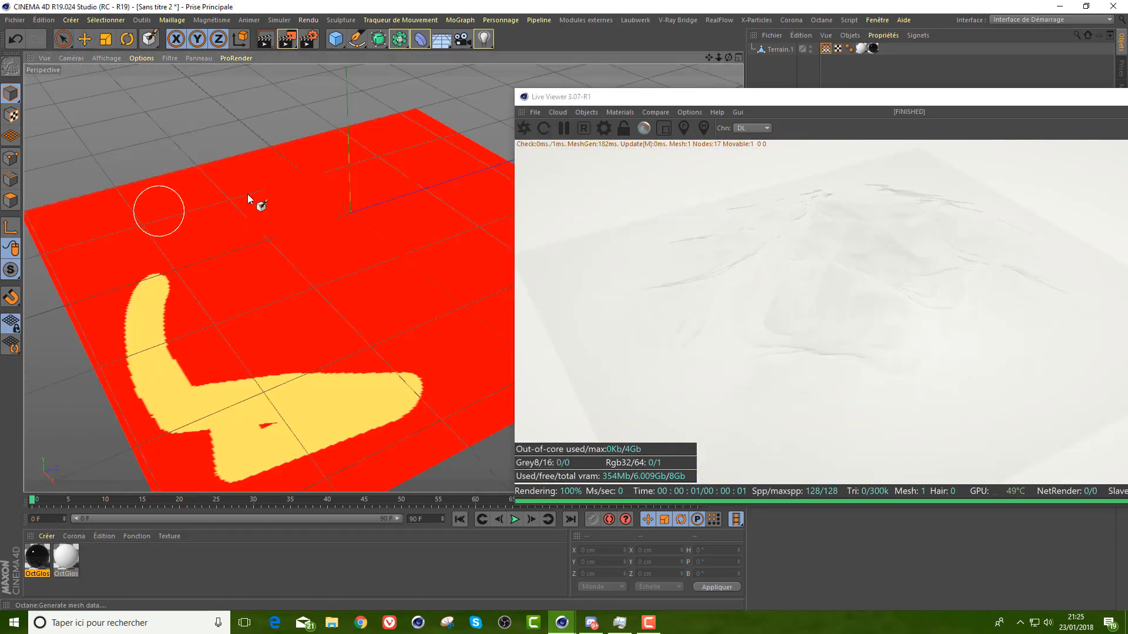
pyautogui.moveTo(144, 202)
pyautogui.mouseDown()
pyautogui.moveTo(327, 252)
pyautogui.moveTo(307, 259)
pyautogui.mouseUp()
pyautogui.moveTo(236, 289)
pyautogui.mouseDown()
pyautogui.moveTo(220, 234)
pyautogui.moveTo(389, 188)
pyautogui.moveTo(456, 284)
pyautogui.moveTo(462, 360)
pyautogui.mouseUp()
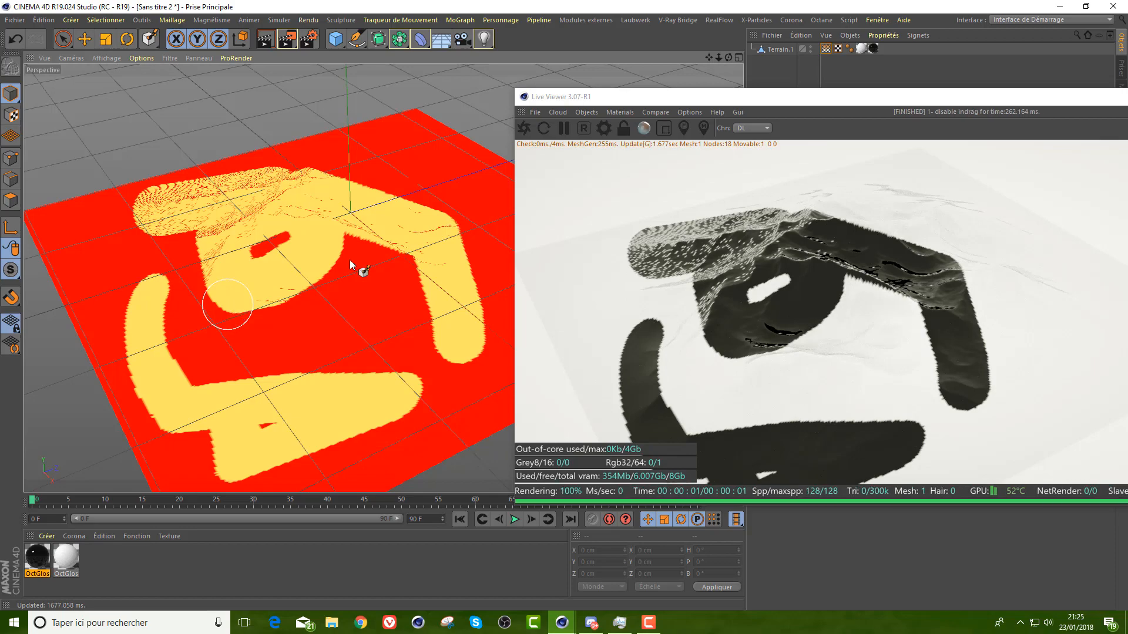
# - Fill the speckled, unpainted gaps on the mountain's back slope with more strokes on the influence map
pyautogui.moveTo(719, 58)
pyautogui.mouseDown()
pyautogui.moveTo(640, 58)
pyautogui.moveTo(725, 60)
pyautogui.moveTo(676, 94)
pyautogui.moveTo(641, 77)
pyautogui.moveTo(576, 76)
pyautogui.moveTo(532, 53)
pyautogui.moveTo(566, 26)
pyautogui.moveTo(506, 73)
pyautogui.moveTo(534, 97)
pyautogui.moveTo(528, 33)
pyautogui.moveTo(535, 88)
pyautogui.moveTo(659, 73)
pyautogui.mouseUp()
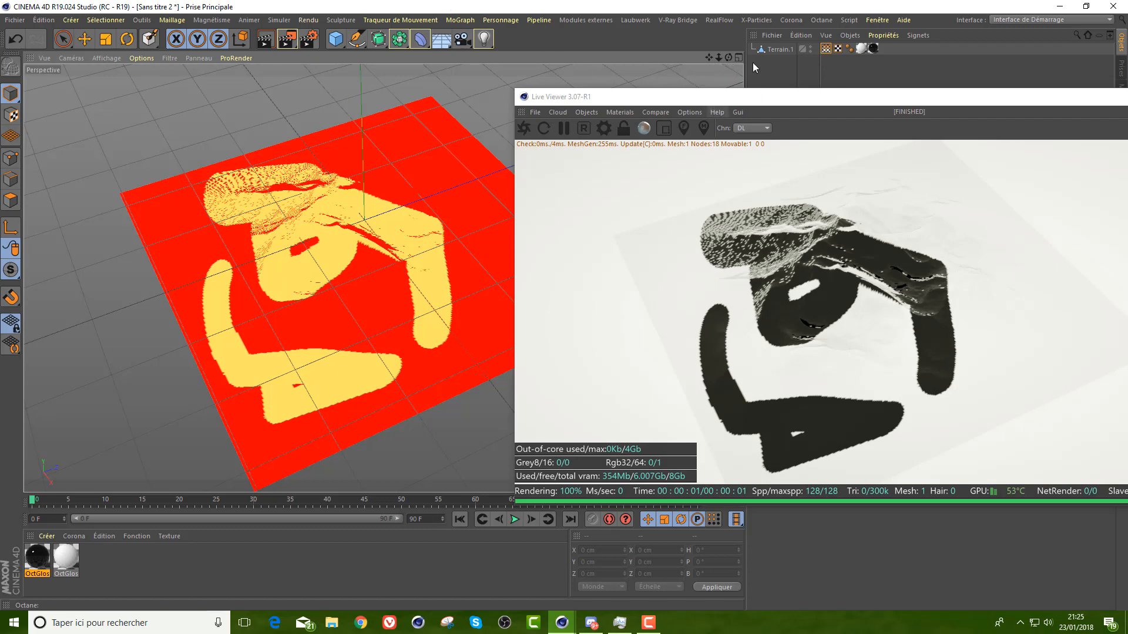
pyautogui.moveTo(727, 62); pyautogui.dragTo(764, 44)
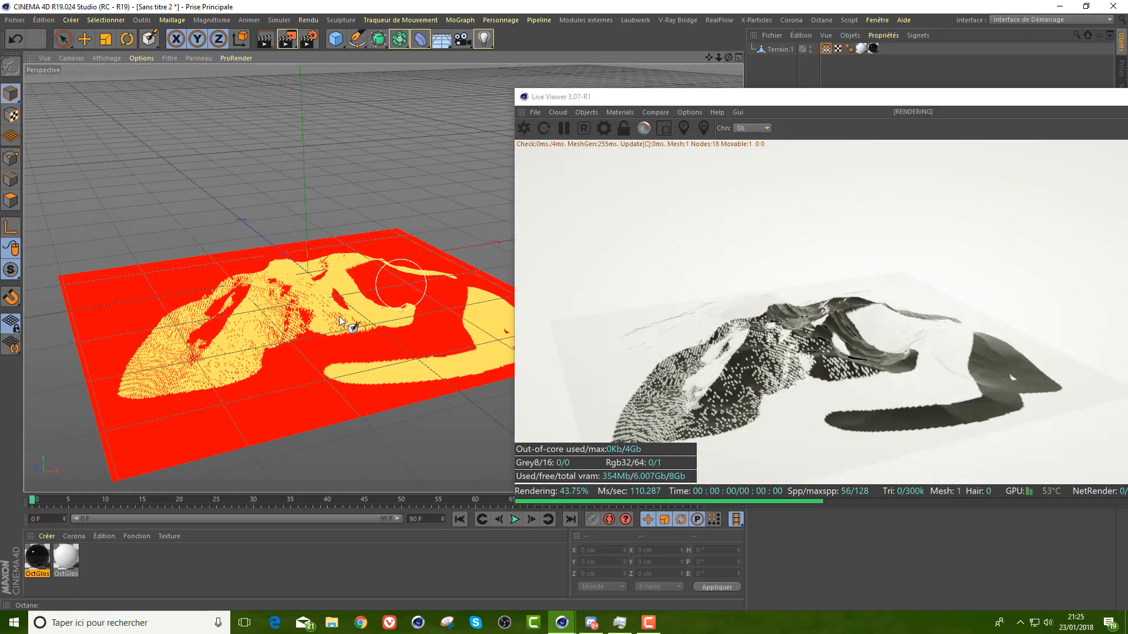
pyautogui.moveTo(272, 310)
pyautogui.mouseDown()
pyautogui.moveTo(254, 335)
pyautogui.moveTo(236, 334)
pyautogui.moveTo(193, 294)
pyautogui.moveTo(244, 302)
pyautogui.moveTo(199, 347)
pyautogui.moveTo(297, 360)
pyautogui.moveTo(360, 335)
pyautogui.moveTo(367, 308)
pyautogui.moveTo(214, 337)
pyautogui.moveTo(151, 364)
pyautogui.mouseUp()
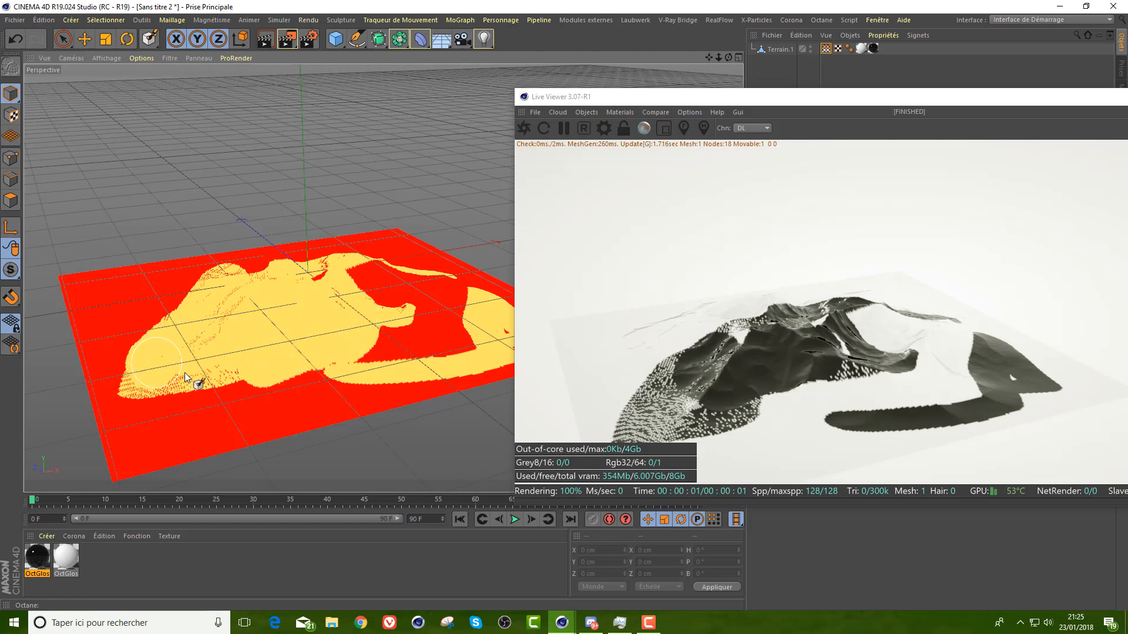
pyautogui.moveTo(249, 345); pyautogui.dragTo(224, 316)
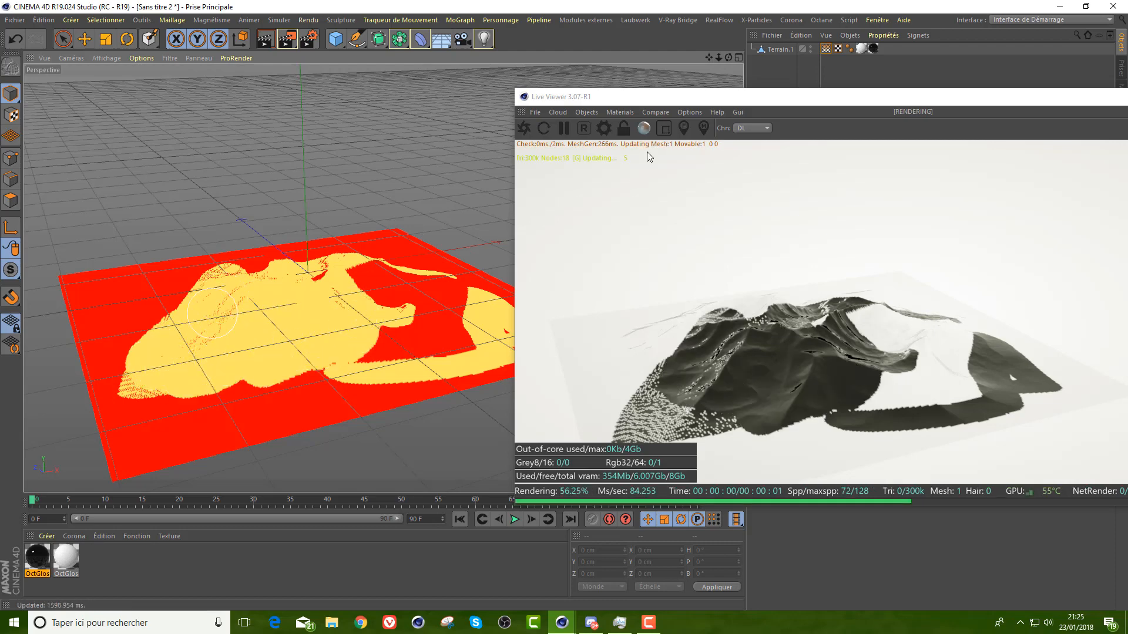
pyautogui.moveTo(729, 57)
pyautogui.mouseDown()
pyautogui.moveTo(681, 106)
pyautogui.moveTo(729, 55)
pyautogui.mouseUp()
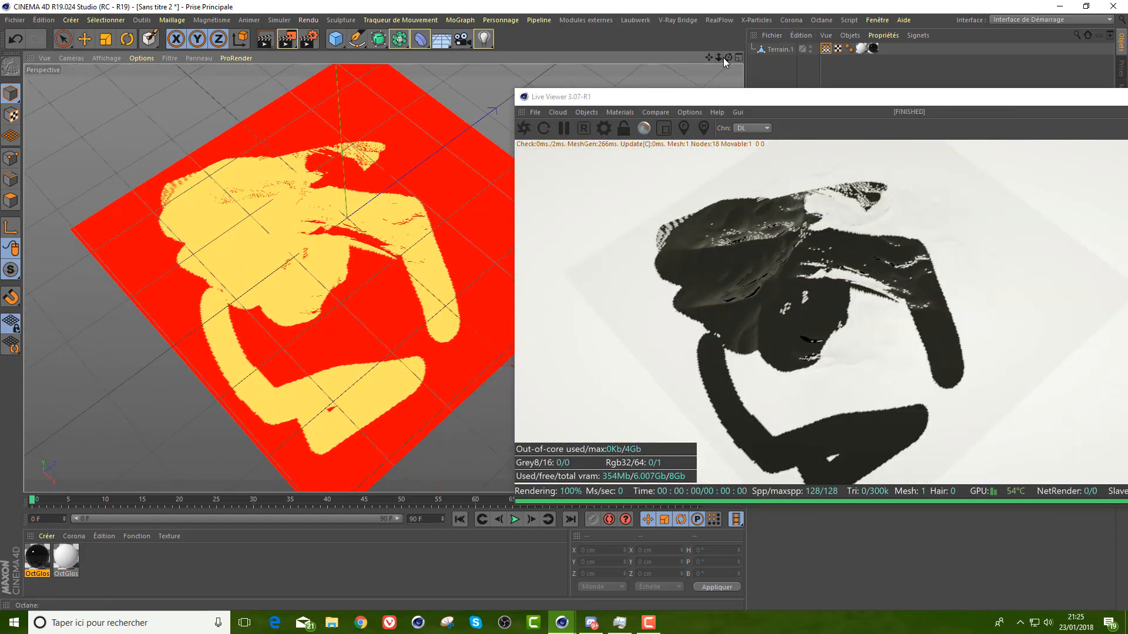